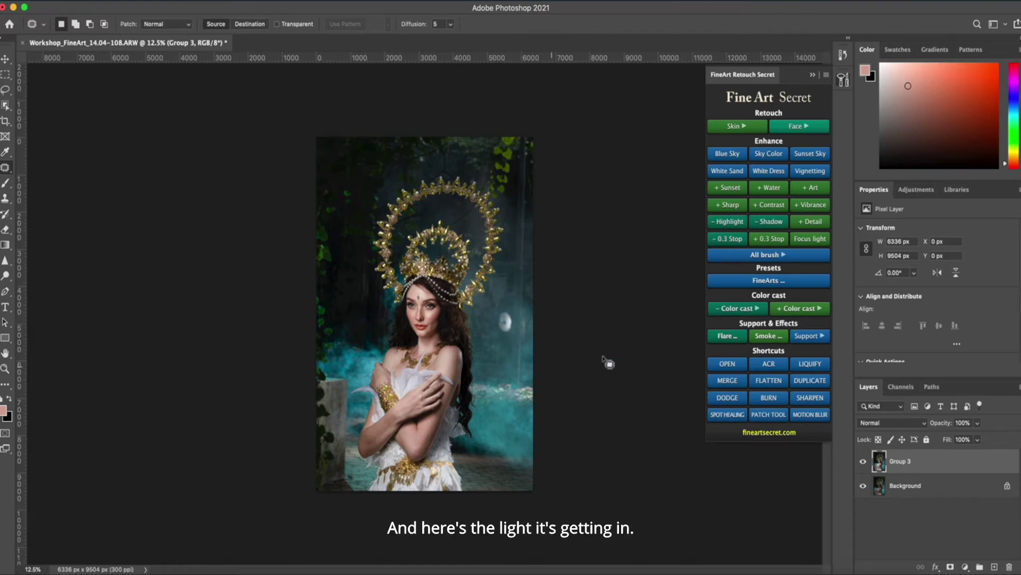
Lasso the white light spot and the bright streak beside the woman, and remove both with a Content-Aware fill.
click(6, 92)
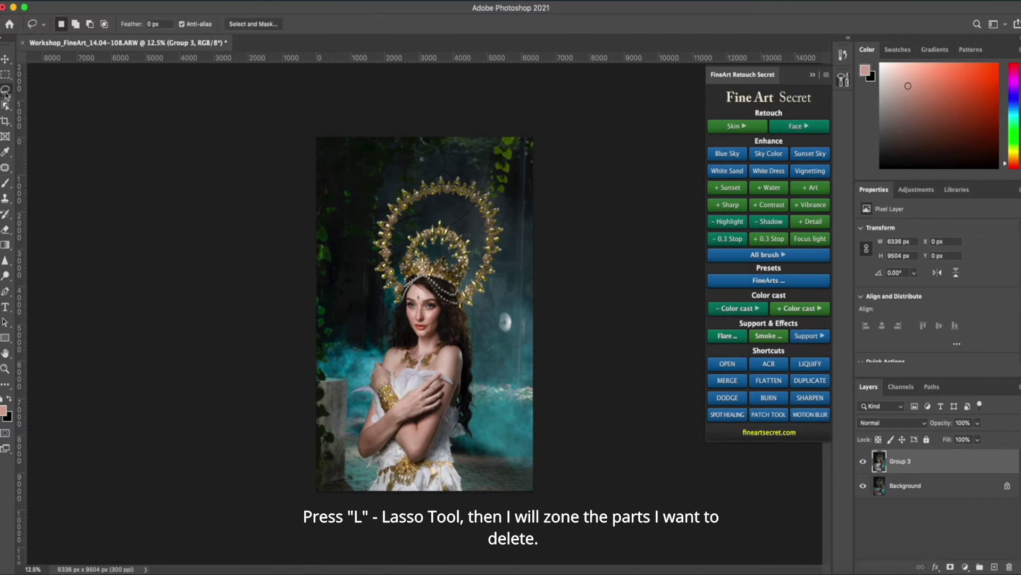
drag(510, 318, 511, 315)
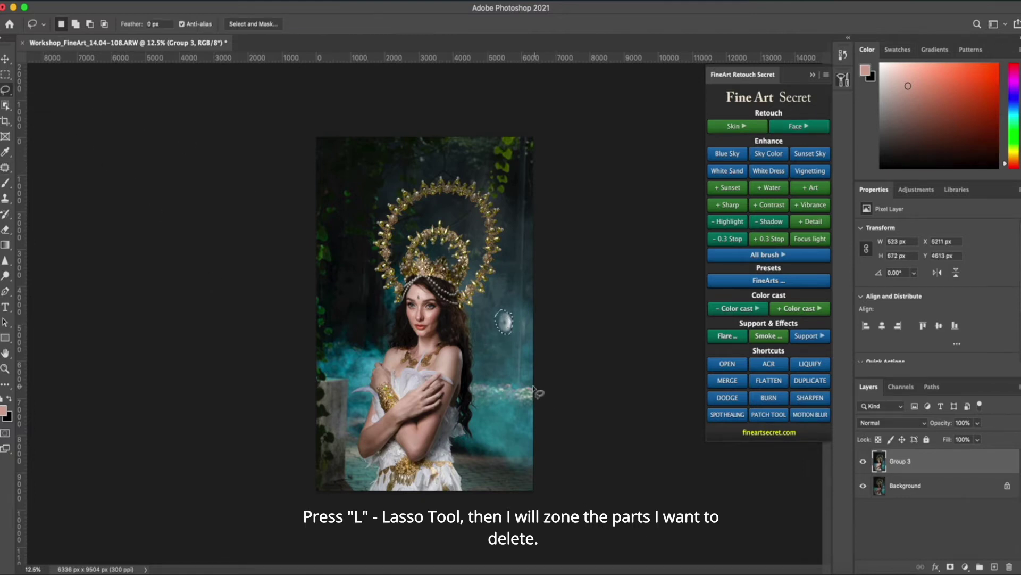
mouse_move(534, 387)
mouse_down()
mouse_move(527, 402)
mouse_move(547, 392)
mouse_up()
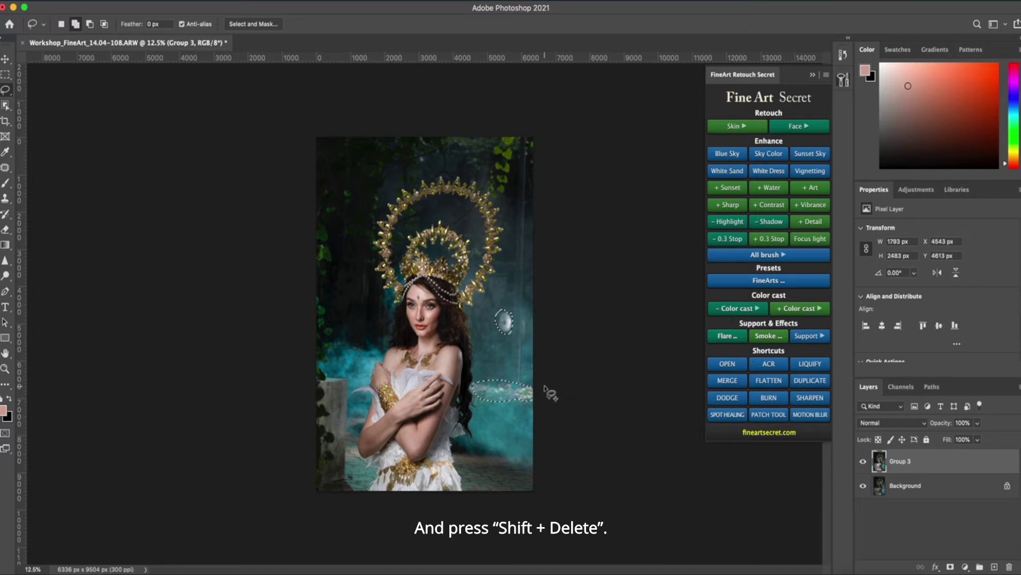
key(shift+Delete)
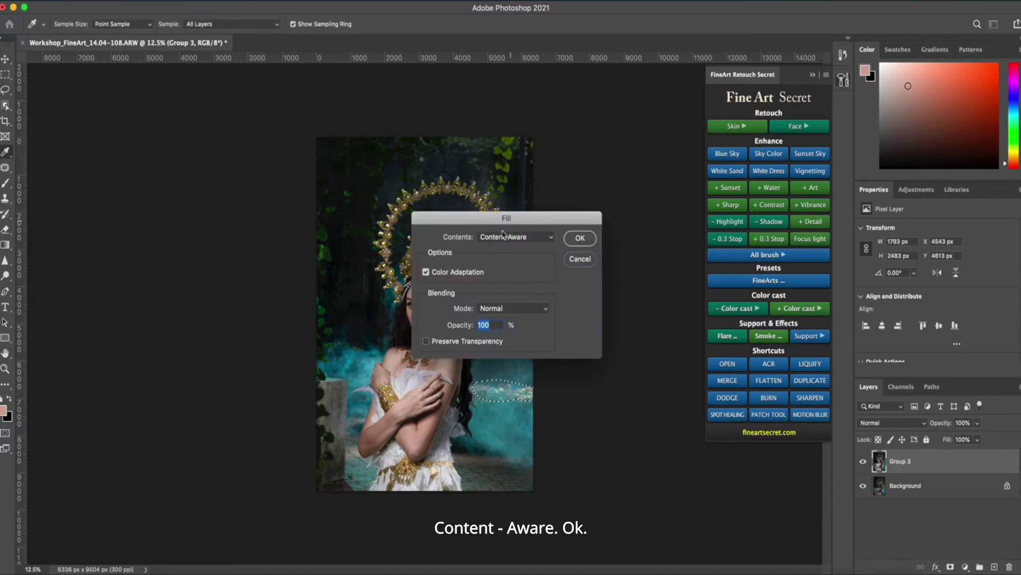
click(580, 239)
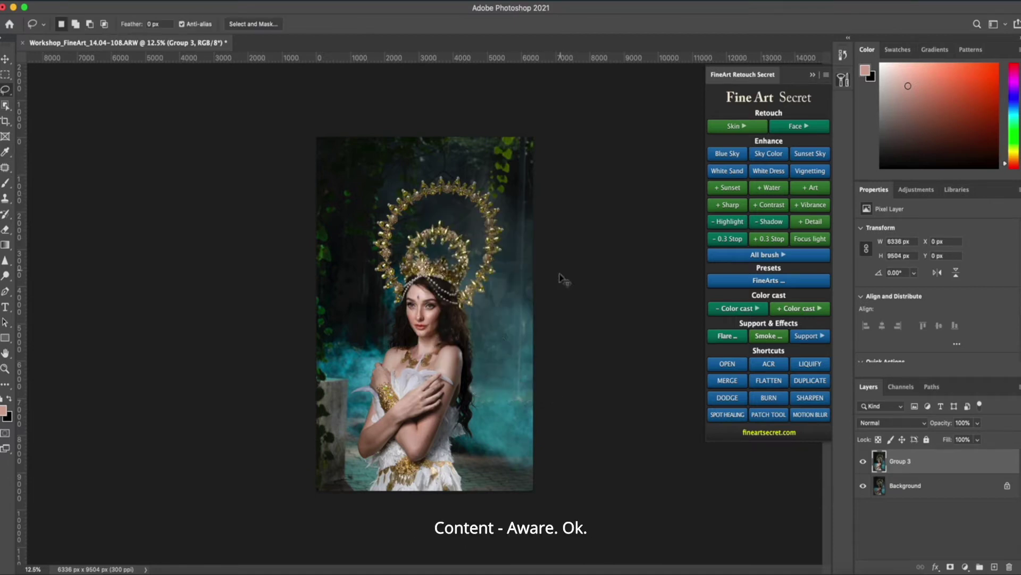
Remove the lower part of the thin light column beside the woman, section by section, with lasso selections and Content-Aware fills.
mouse_move(534, 397)
mouse_down()
mouse_move(511, 403)
mouse_move(534, 405)
mouse_up()
mouse_move(520, 367)
mouse_down()
mouse_move(517, 345)
mouse_move(510, 382)
mouse_move(521, 354)
mouse_up()
key(shift+BackSpace)
key(Return)
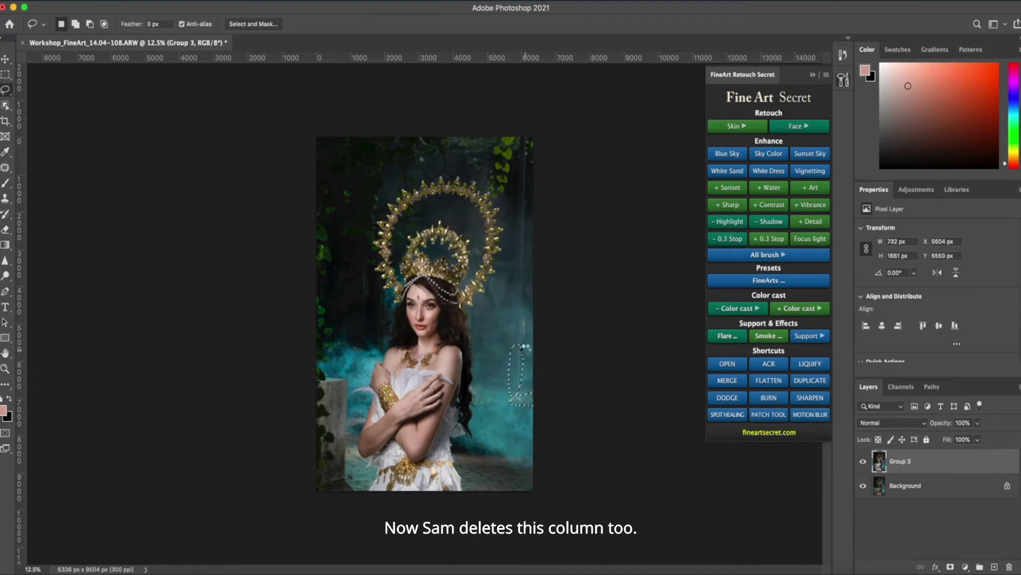
key(super+d)
mouse_move(517, 317)
mouse_down()
mouse_move(520, 349)
mouse_move(518, 301)
mouse_up()
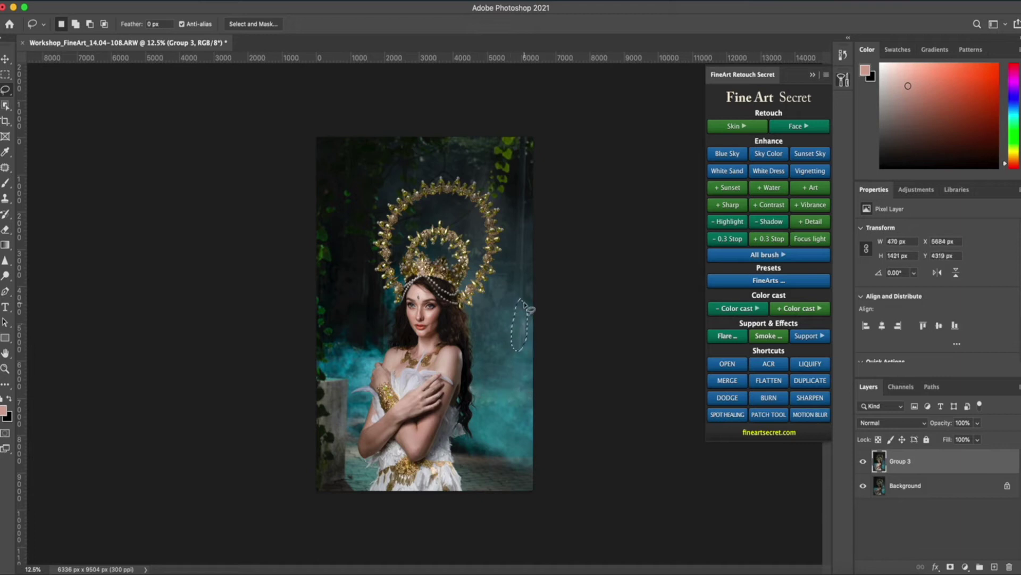
key(shift+BackSpace)
key(Return)
key(super+d)
Continue up the light column with Content-Aware fills on lassoed sections, from beside the halo to near the hanging leaves.
mouse_move(520, 261)
mouse_down()
mouse_move(522, 311)
mouse_move(523, 257)
mouse_up()
key(shift+BackSpace)
key(Return)
mouse_move(529, 215)
mouse_down()
mouse_move(518, 266)
mouse_move(537, 209)
mouse_up()
key(shift+BackSpace)
key(Return)
mouse_move(527, 169)
mouse_down()
mouse_move(520, 230)
mouse_move(534, 184)
mouse_up()
key(shift+BackSpace)
key(Return)
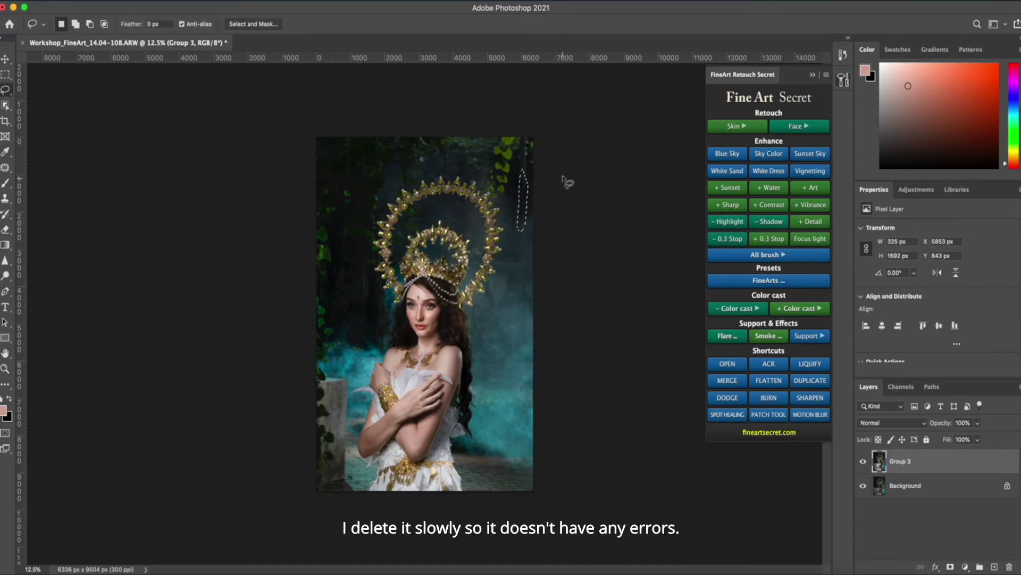
key(ctrl+d)
Lasso the column's topmost piece and the small remnant below it, fill both with Content-Aware, and deselect.
mouse_move(525, 139)
mouse_down()
mouse_move(527, 185)
mouse_move(528, 211)
mouse_up()
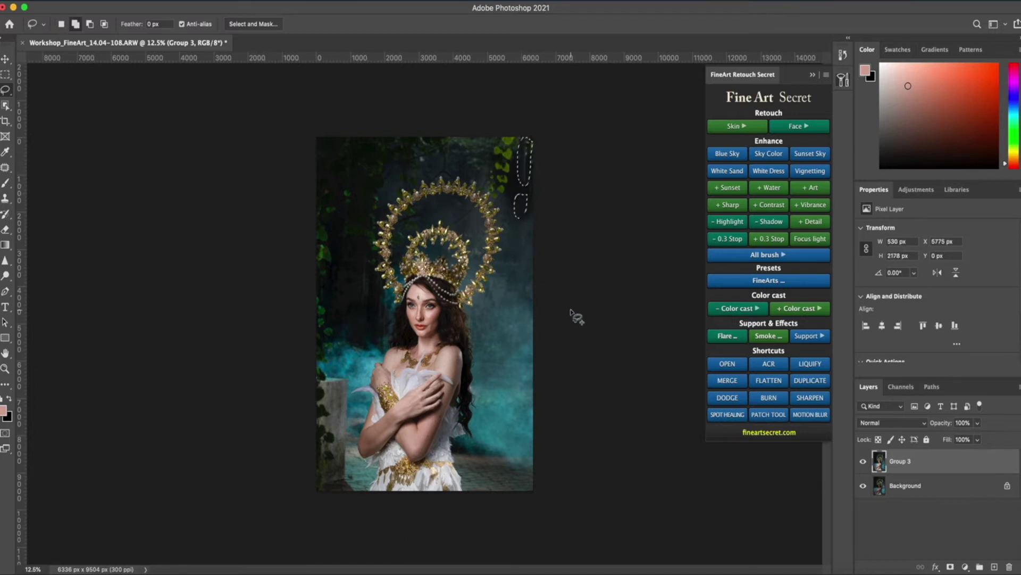
key(shift+BackSpace)
key(Return)
key(ctrl+d)
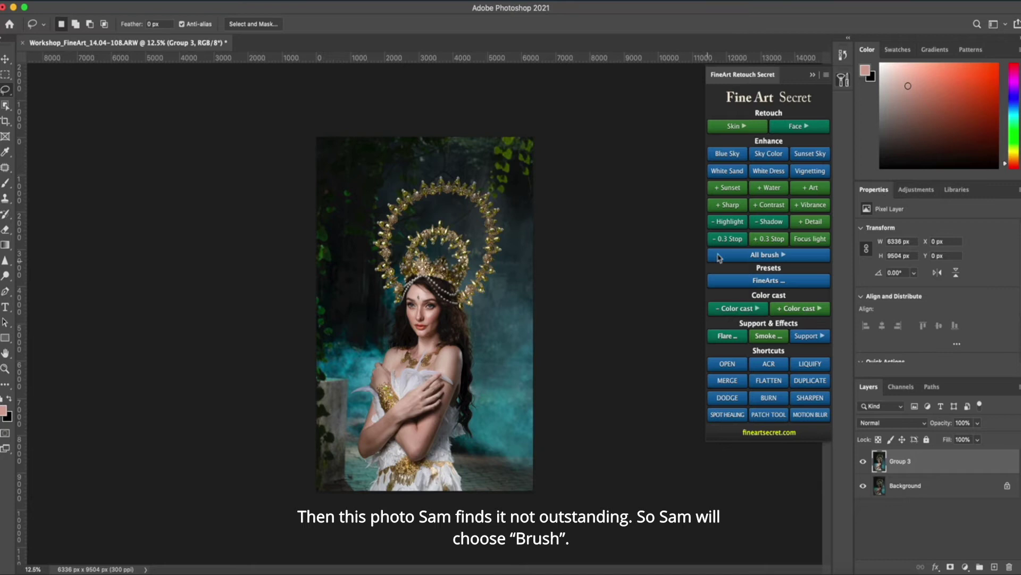
Add a + Contrast brush layer and paint its mask over the woman's face and body with a 1300 px brush.
click(740, 255)
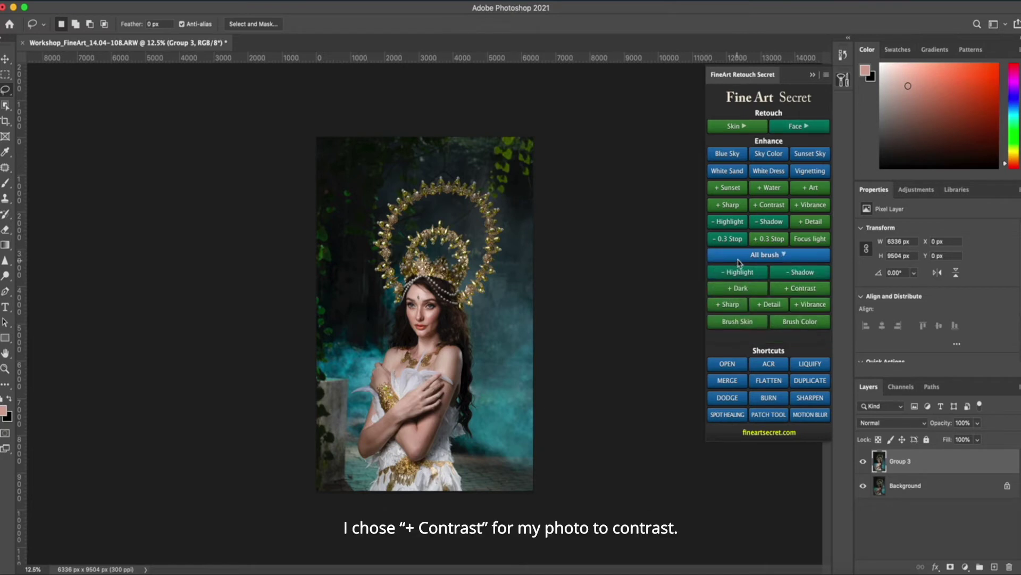
click(797, 292)
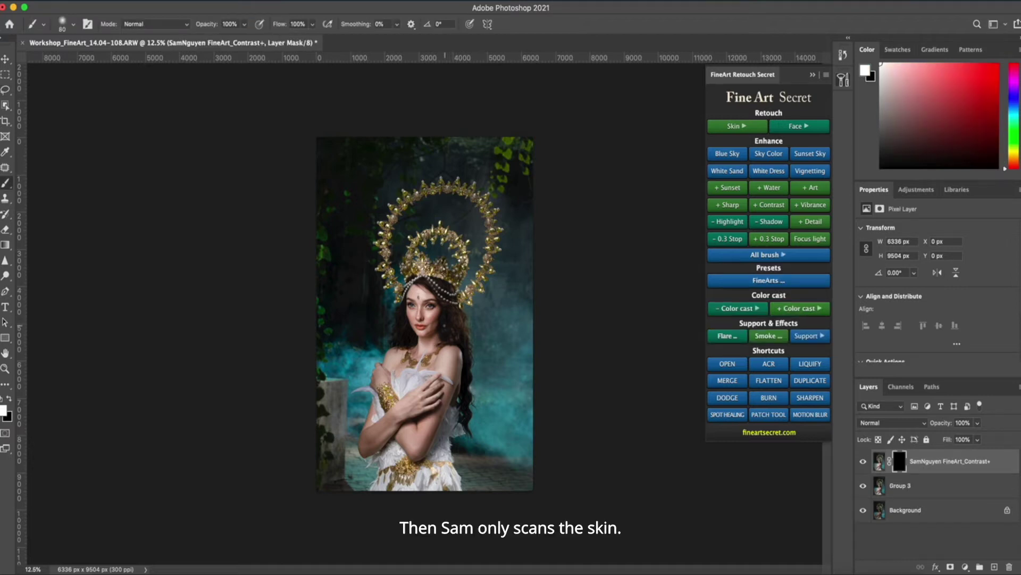
key(bracketright)
key(bracketright)
key(bracketright)
key(bracketright)
key(bracketright)
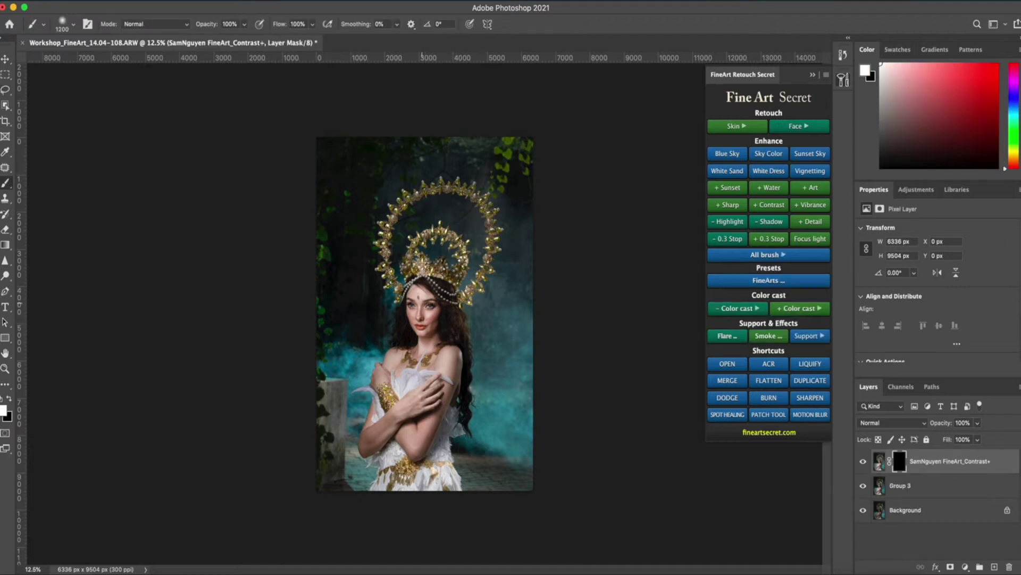
key(bracketright)
mouse_move(423, 304)
mouse_down()
mouse_move(437, 475)
mouse_move(400, 411)
mouse_up()
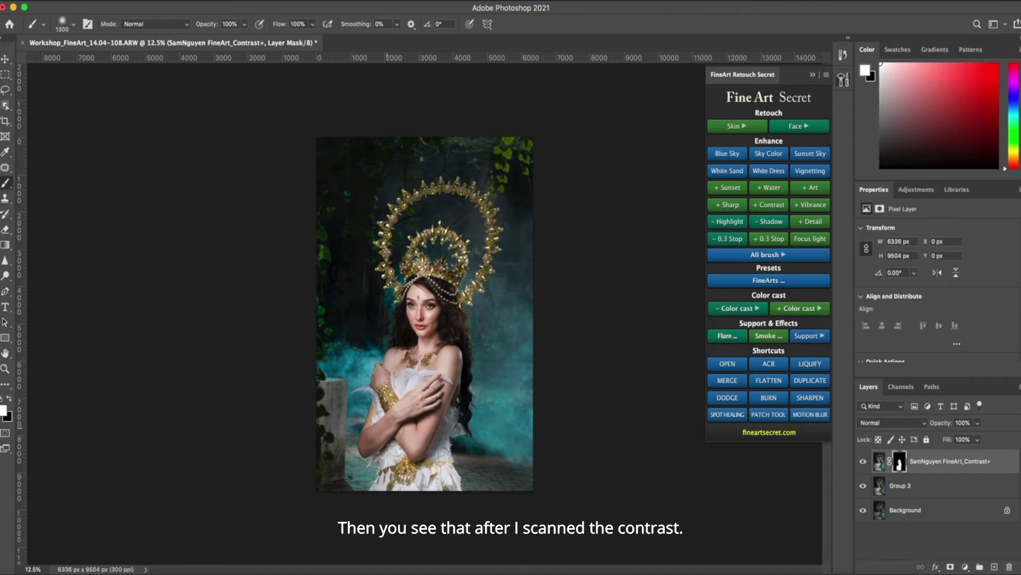
Extend the contrast mask over the arms with a smaller 700 px brush, and compare the image with and without the layer.
key(bracketleft)
drag(368, 446, 387, 379)
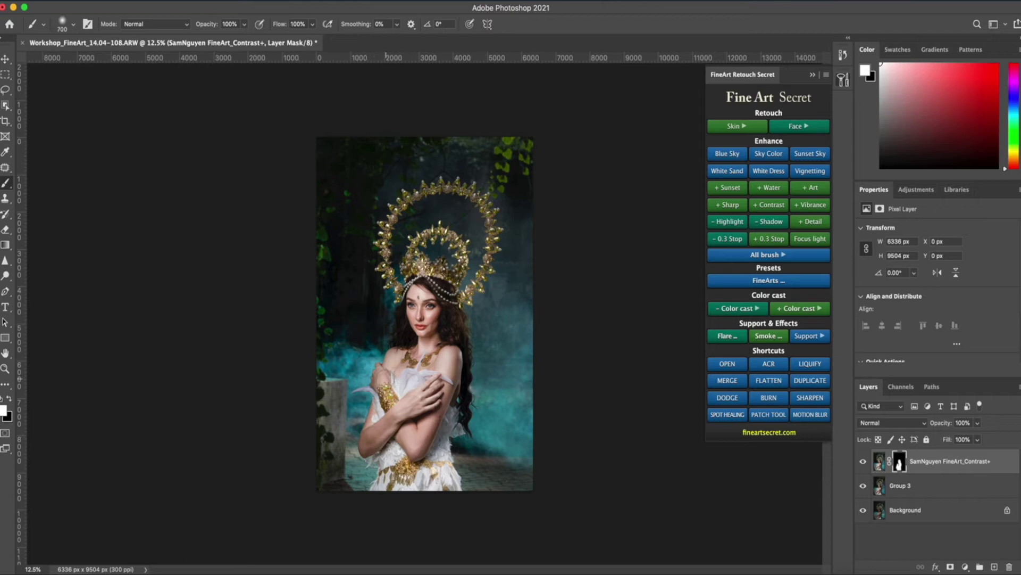
key(bracketright)
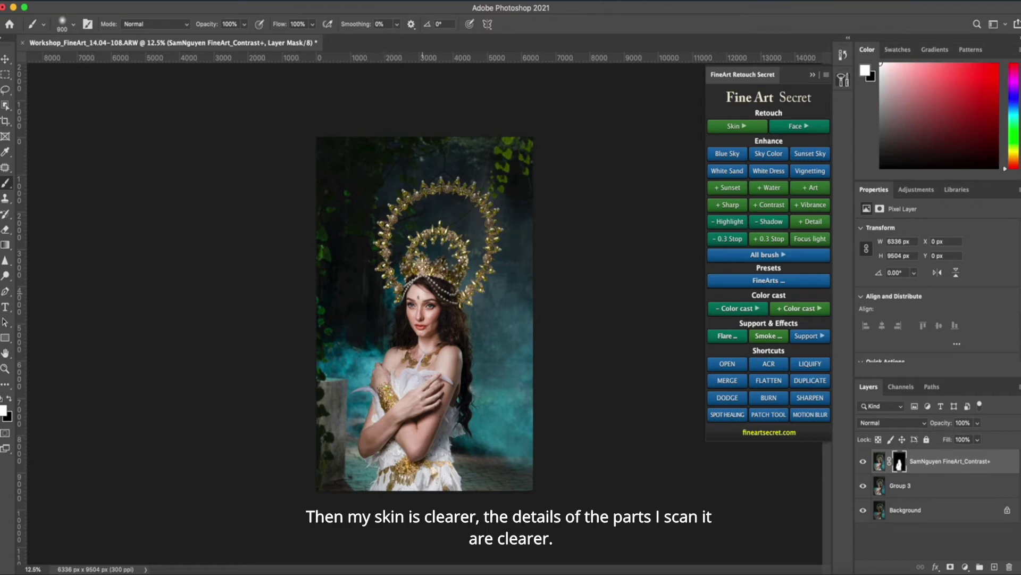
key(bracketleft)
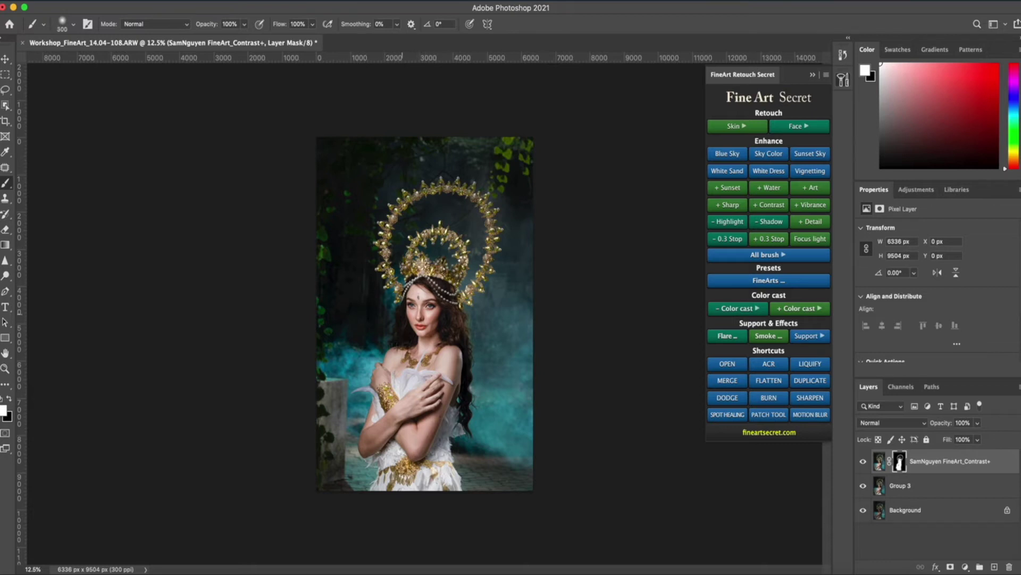
click(861, 465)
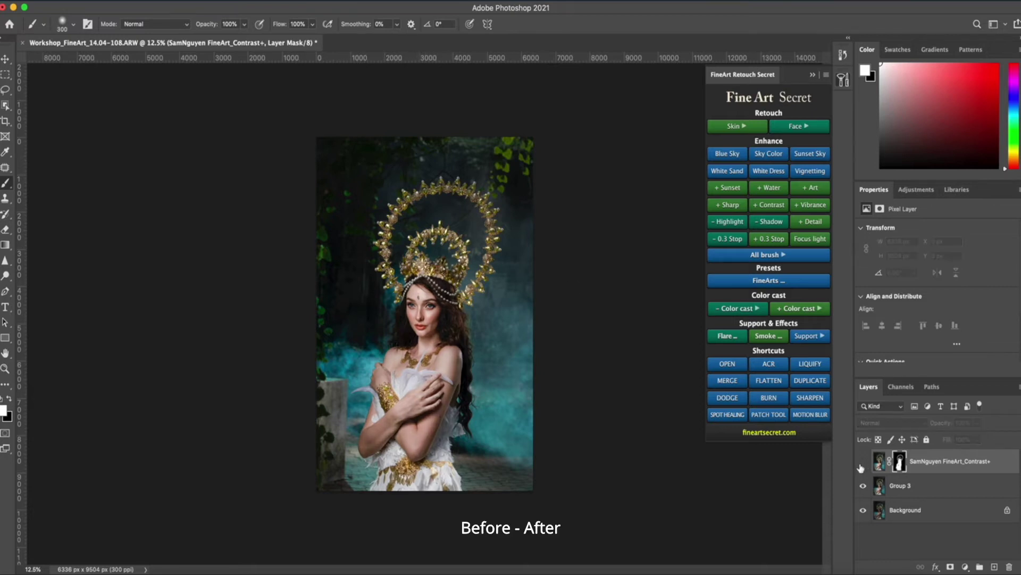
click(862, 463)
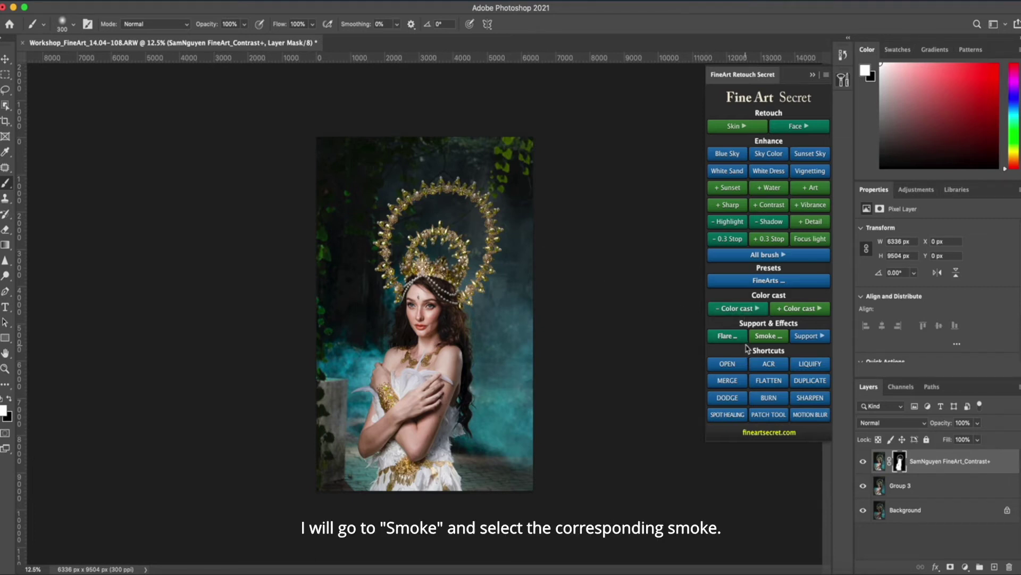
Insert the cyan smoke effect from the Smoke collection and rotate it 90°.
click(763, 340)
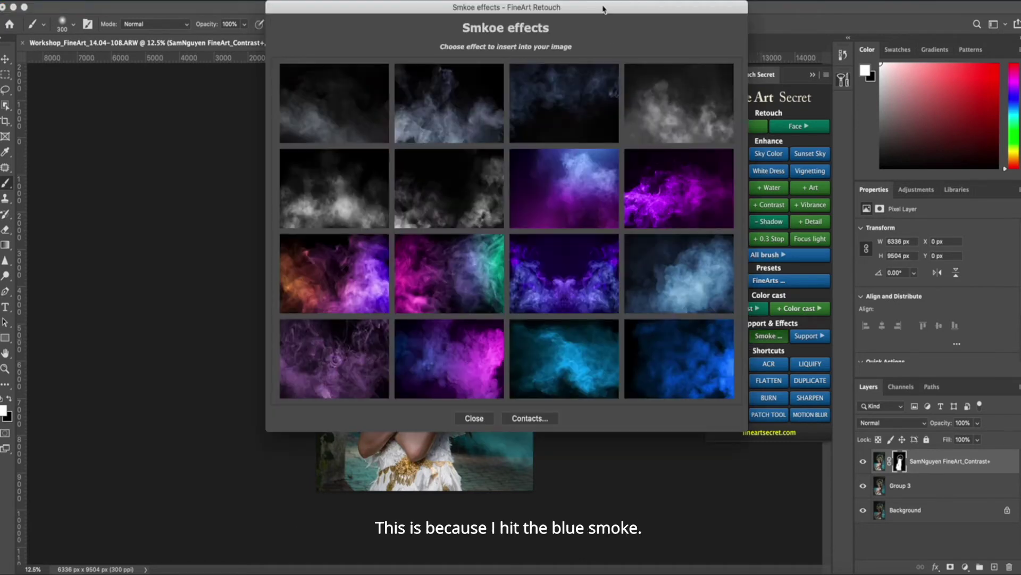
drag(603, 9, 847, 8)
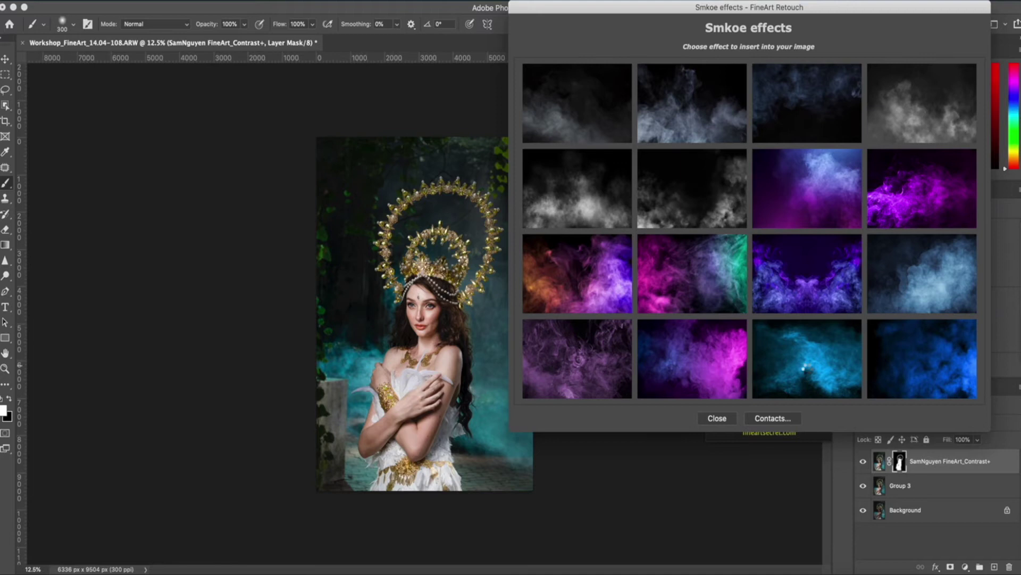
click(808, 365)
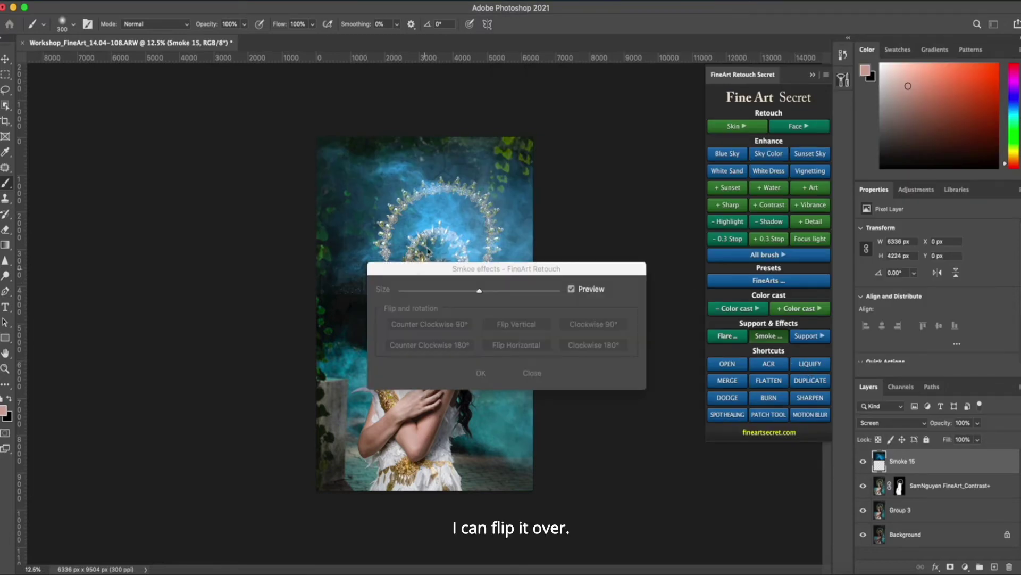
click(568, 325)
click(481, 373)
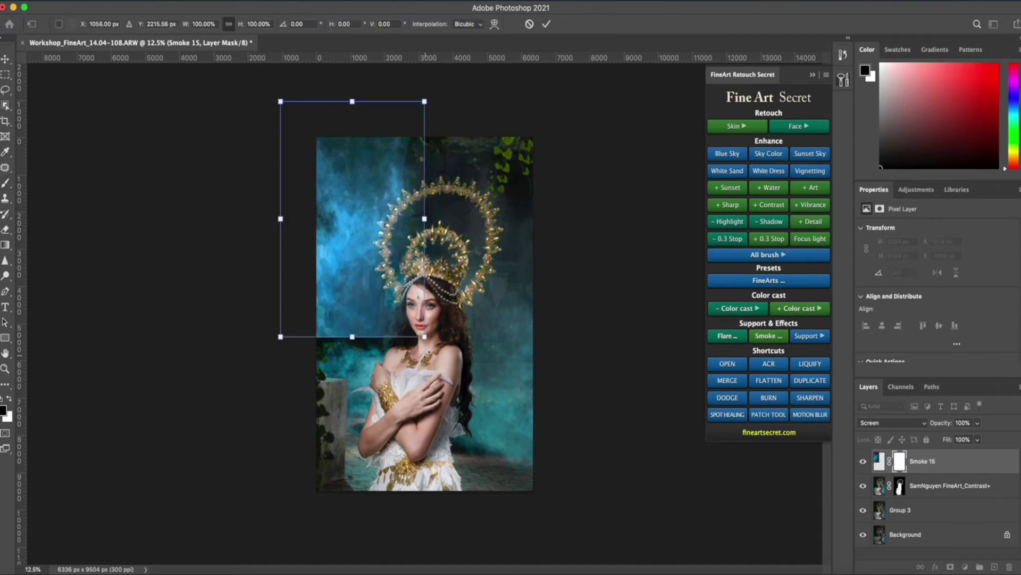
Scale the smoke to about 135%, rotate it about 9.6°, and place it over the upper-left background of the photo.
drag(425, 336, 379, 265)
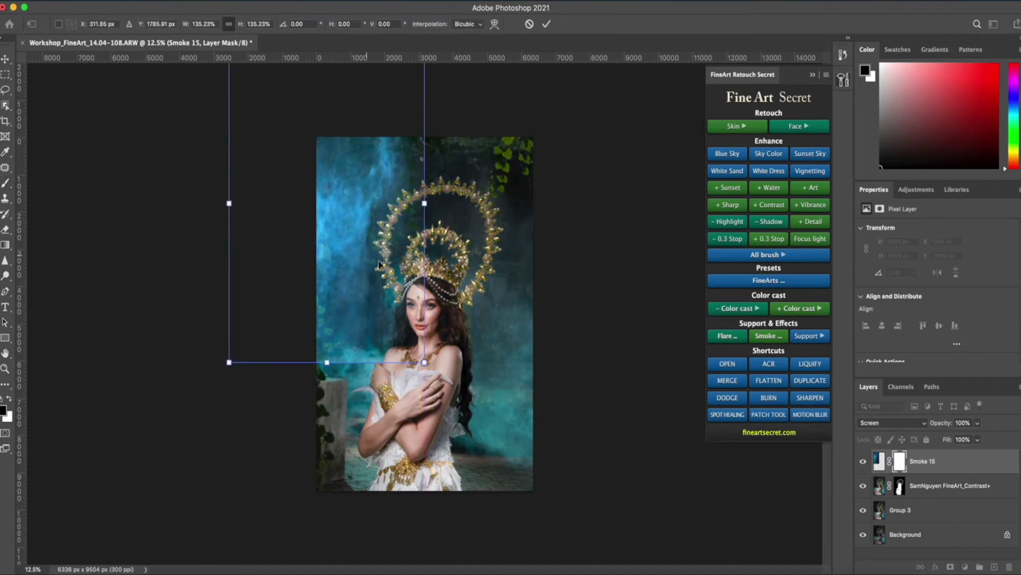
drag(433, 371, 405, 386)
mouse_move(356, 298)
mouse_down()
mouse_move(347, 295)
mouse_move(373, 306)
mouse_up()
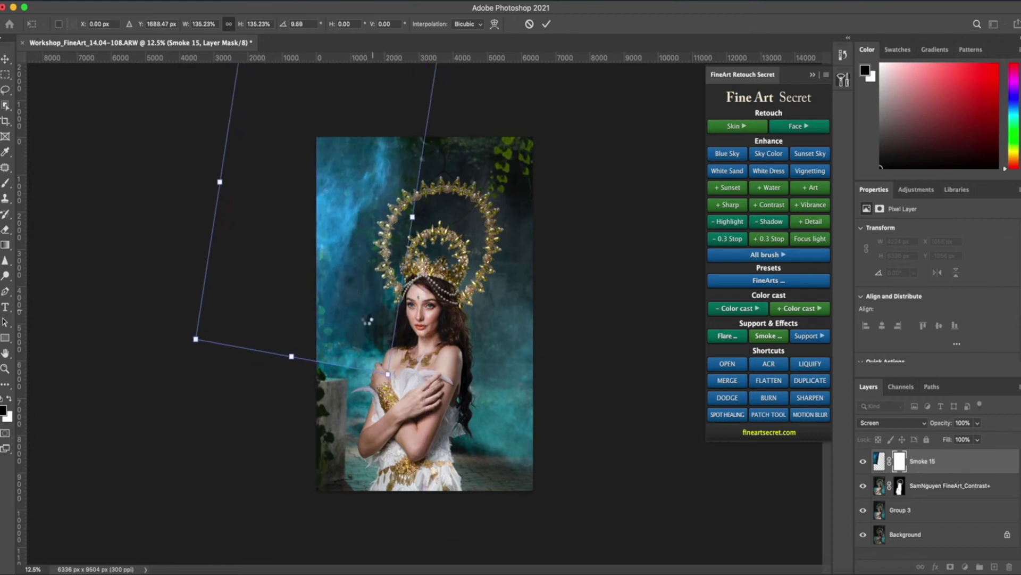
key(Return)
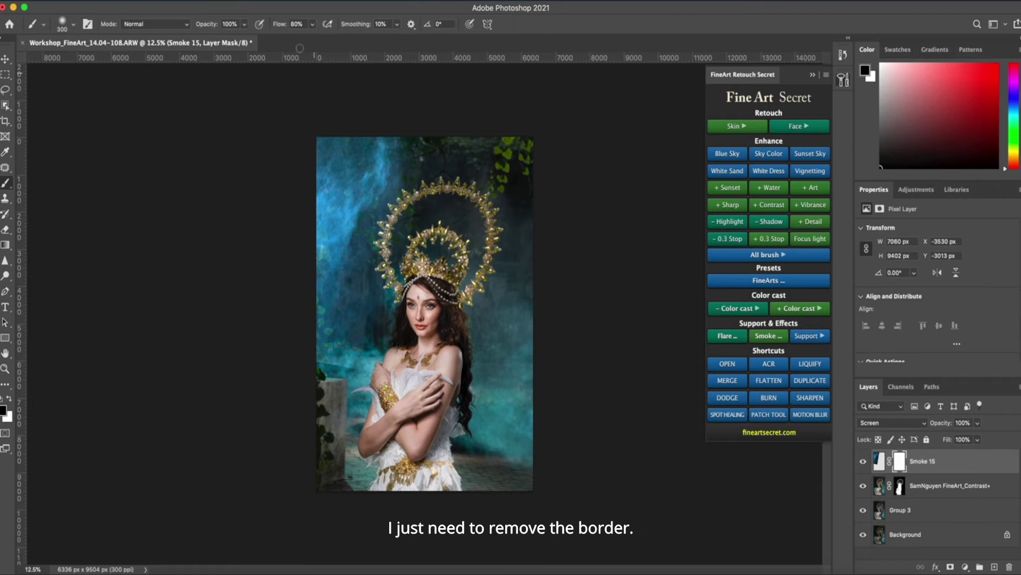
Paint black on the smoke layer's mask with a 1300 px brush to hide the smoke's hard border.
key(bracketright)
key(bracketright)
key(bracketright)
key(bracketright)
key(bracketright)
key(bracketright)
key(bracketright)
key(bracketright)
key(bracketright)
key(bracketright)
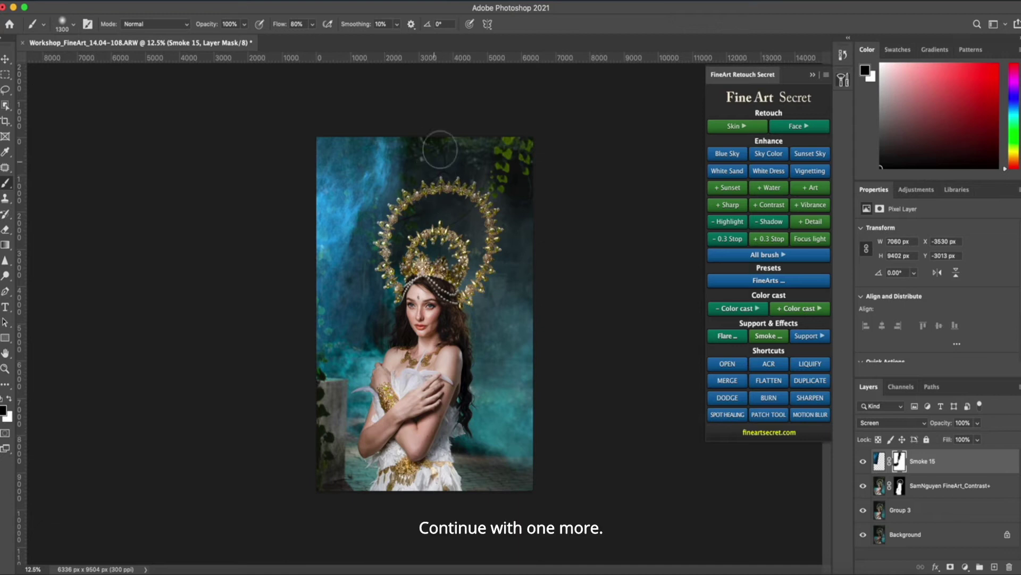
Merge the visible result into a new layer and insert the cyan smoke effect again, rotated 90° counter-clockwise.
click(765, 337)
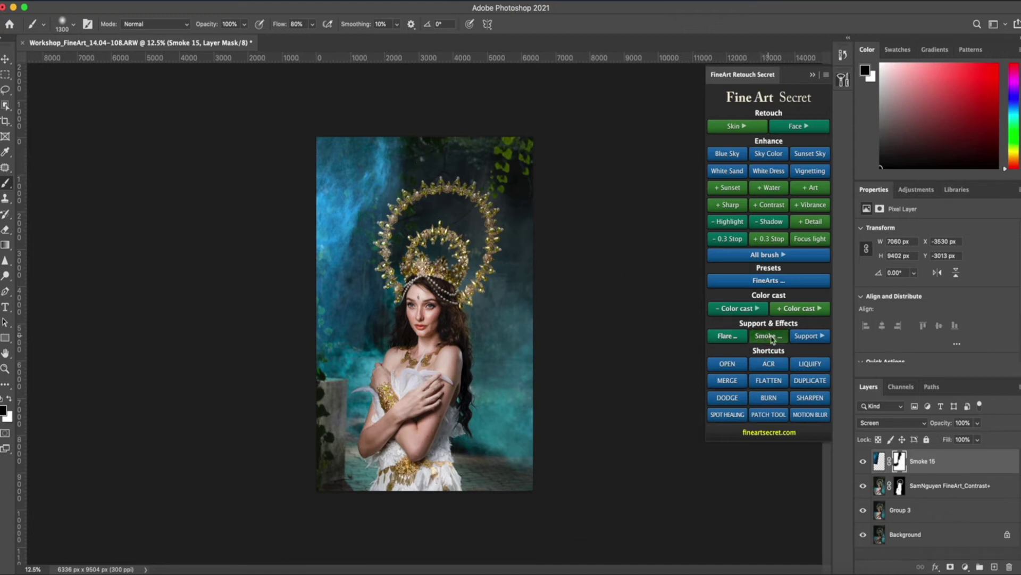
click(736, 378)
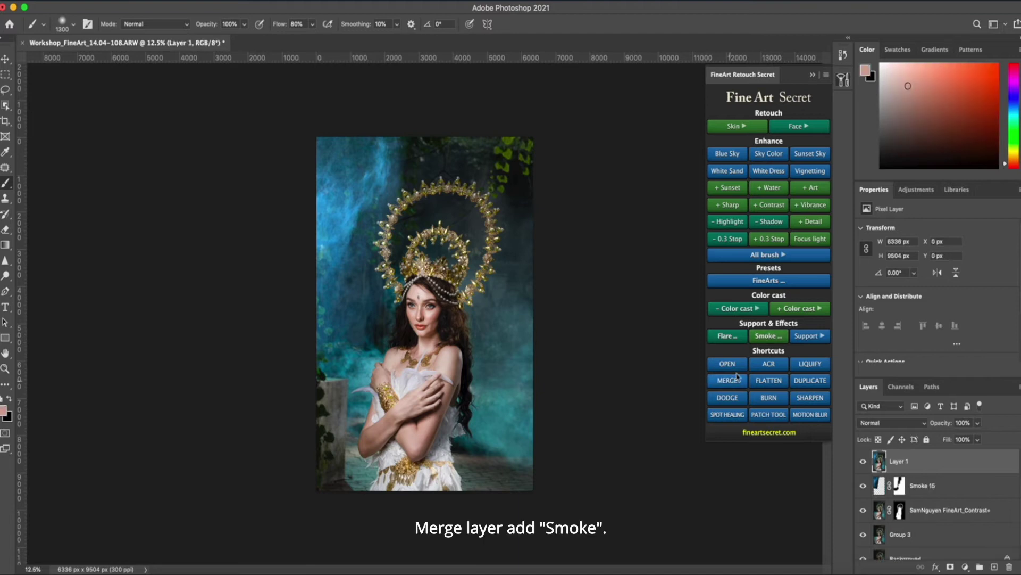
click(766, 336)
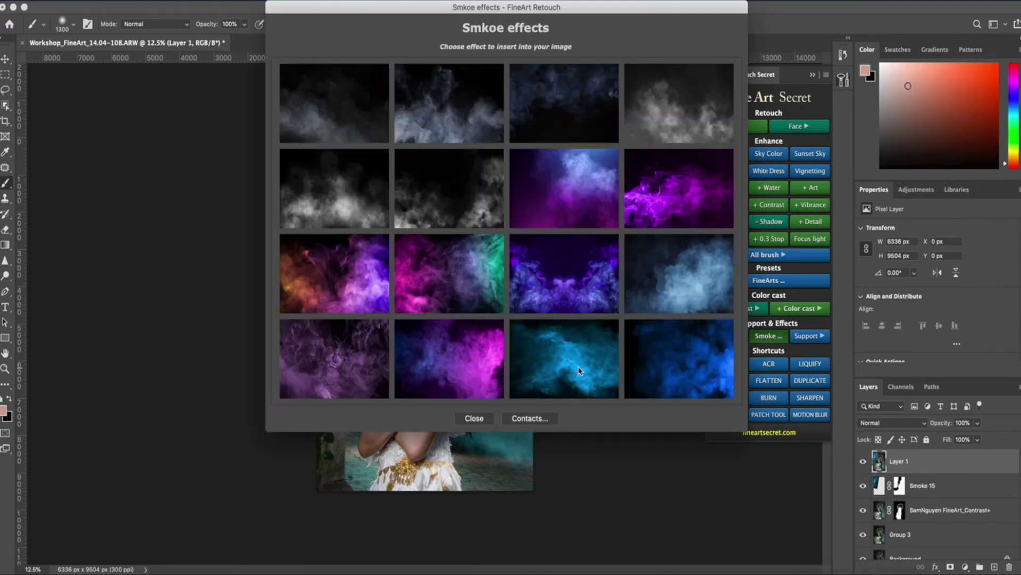
click(578, 367)
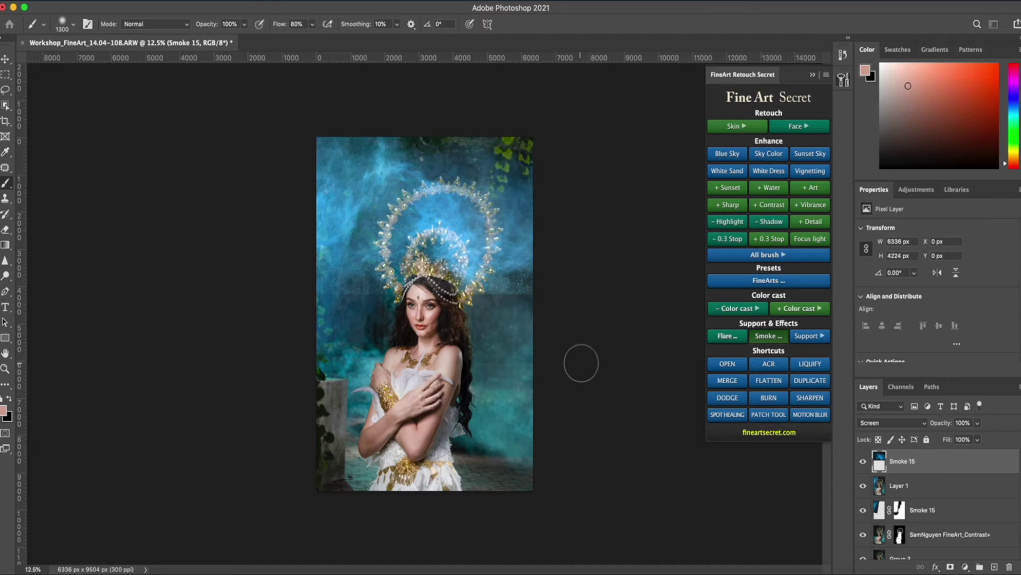
click(449, 326)
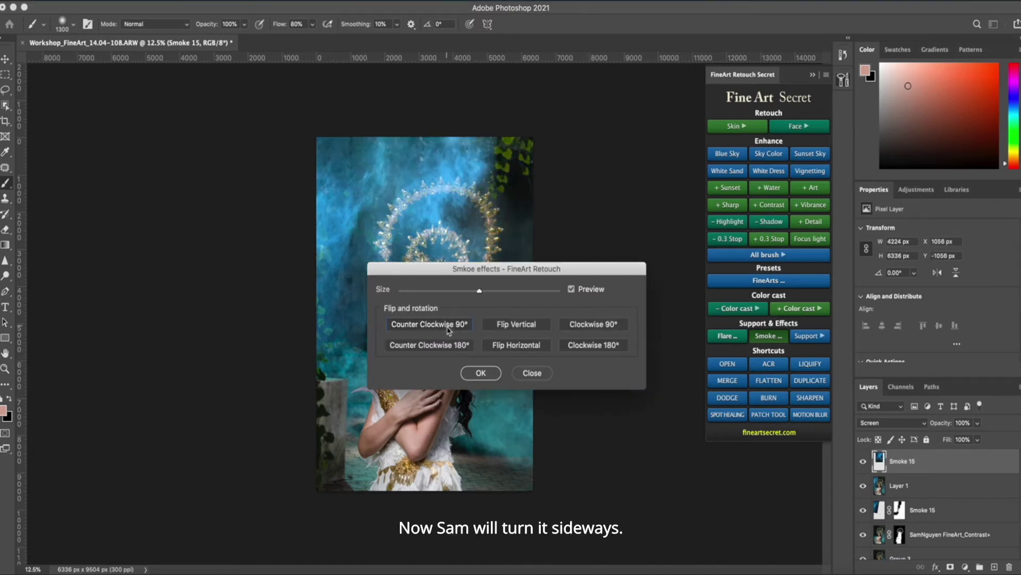
click(480, 373)
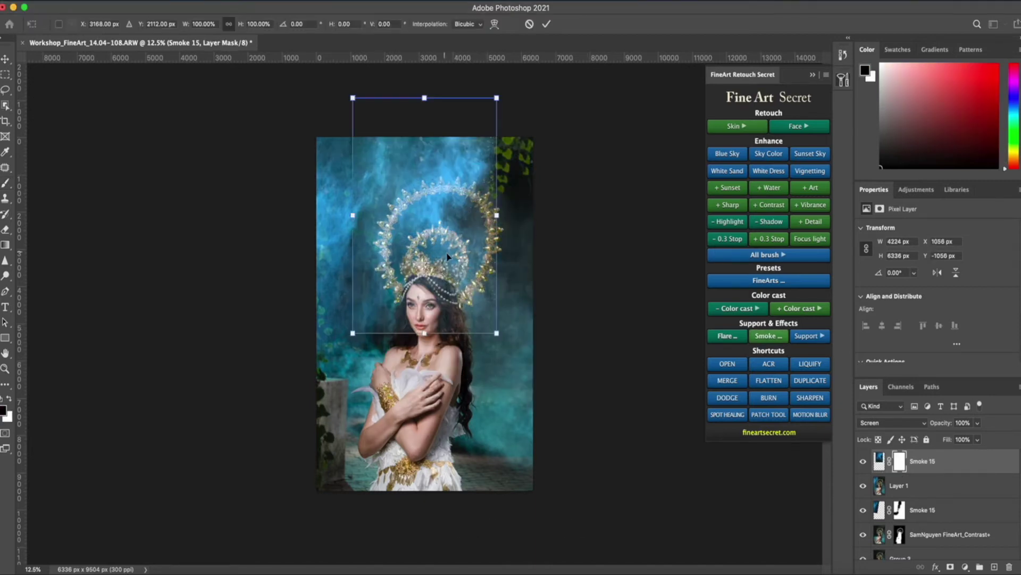
Scale the second smoke to about 130%, rotate it about -40°, place it over the upper-right background, and switch to the Brush tool.
drag(587, 331, 641, 241)
drag(524, 340, 563, 423)
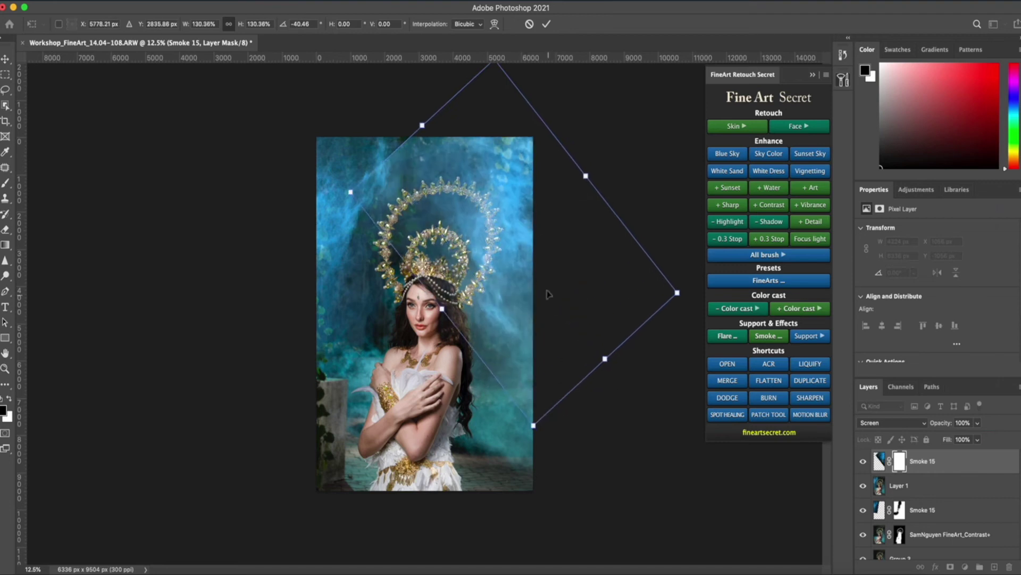
drag(540, 283, 538, 247)
key(Return)
key(b)
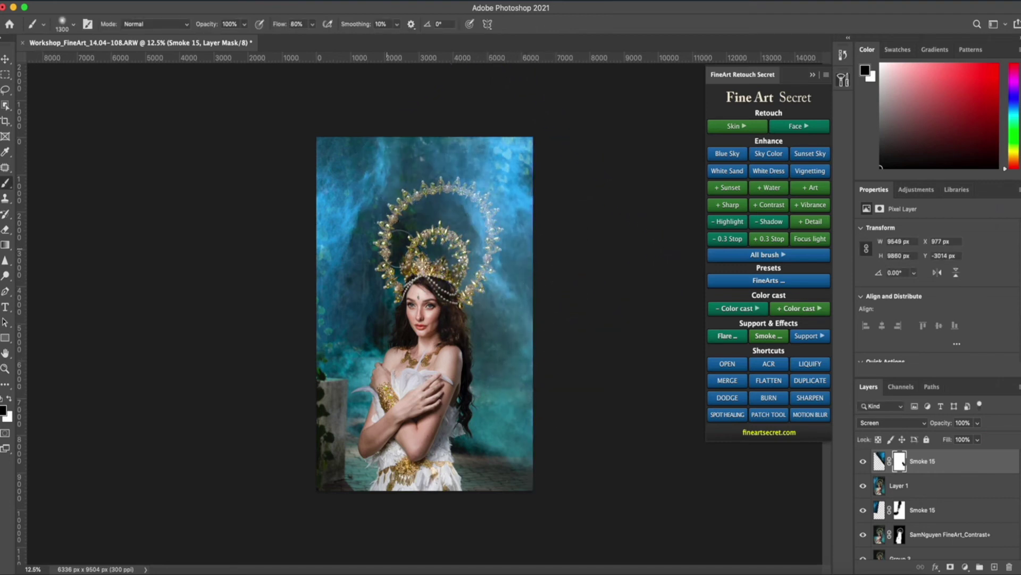
Paint black on the second smoke's mask to soften its edge, reducing the brush to 900 px and the flow to 42%.
key(bracketleft)
key(bracketleft)
key(bracketleft)
key(bracketleft)
key(bracketright)
key(bracketright)
key(bracketright)
key(bracketright)
key(bracketright)
key(bracketleft)
key(bracketleft)
key(bracketleft)
key(bracketleft)
key(bracketleft)
click(312, 27)
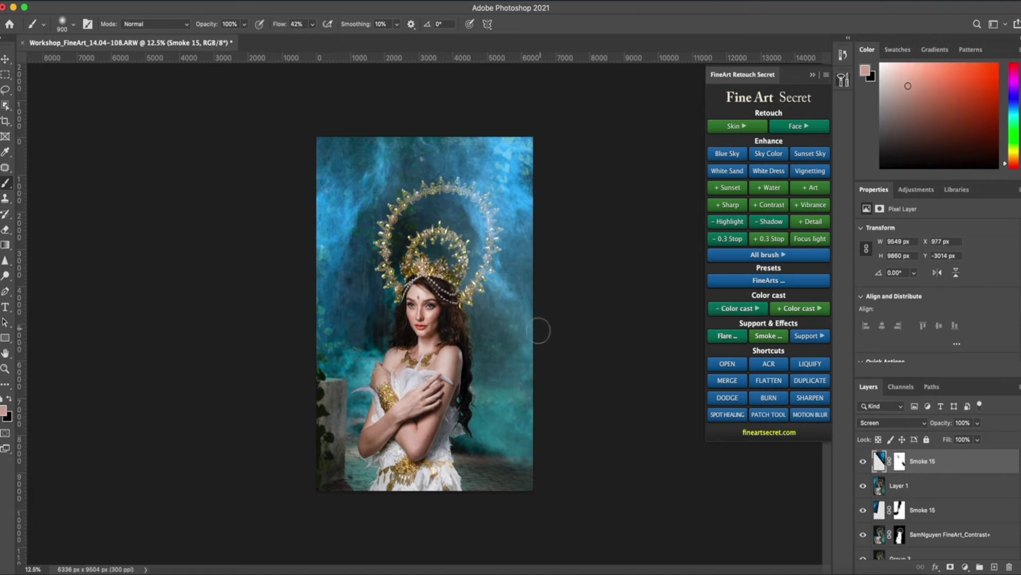
Target the topmost smoke layer's mask and reduce the brush to 125 px for detailed erasing around the headdress.
key(a)
key(super+plus)
key(super+plus)
key(super+plus)
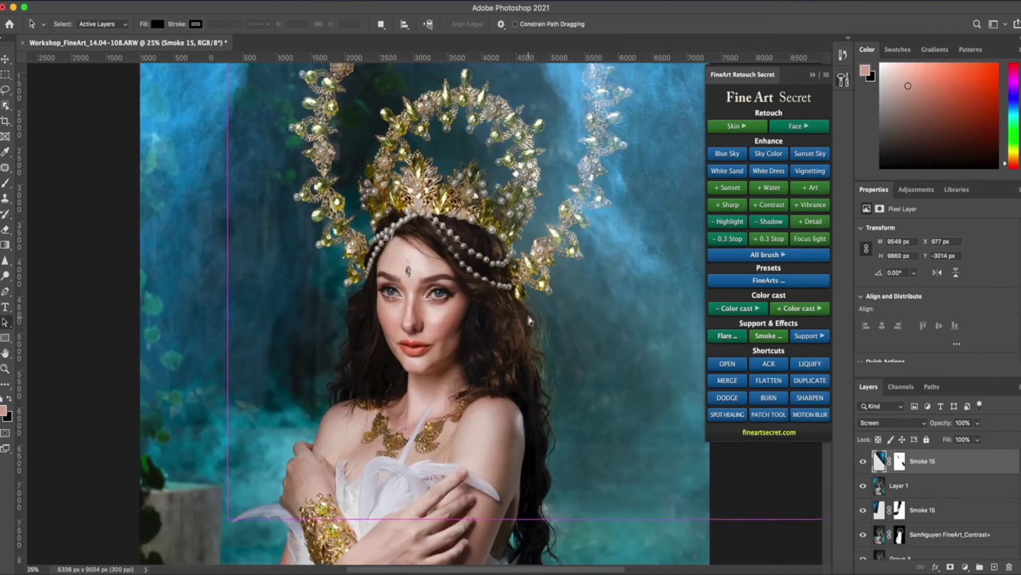
drag(393, 295, 349, 451)
key(b)
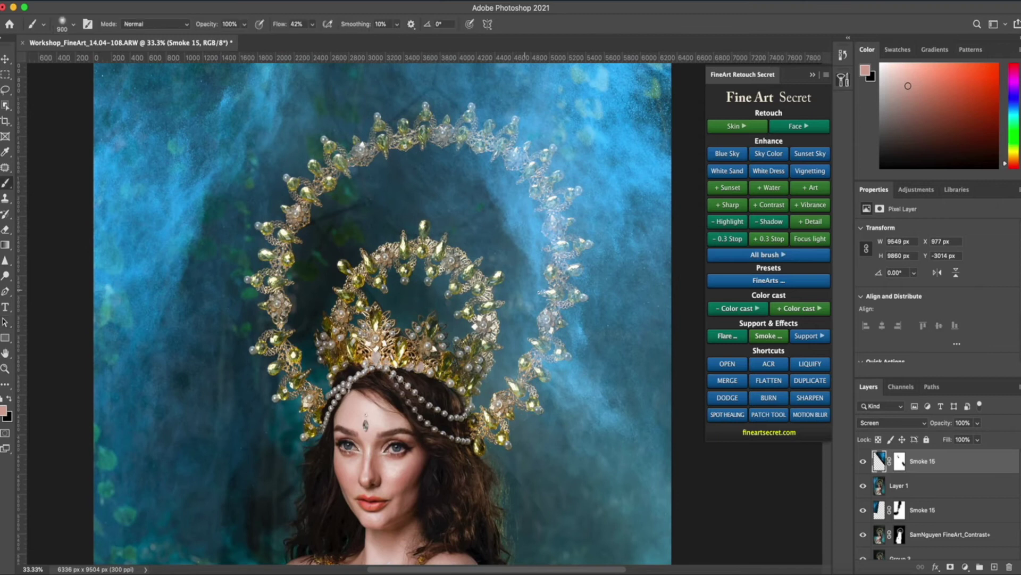
click(900, 464)
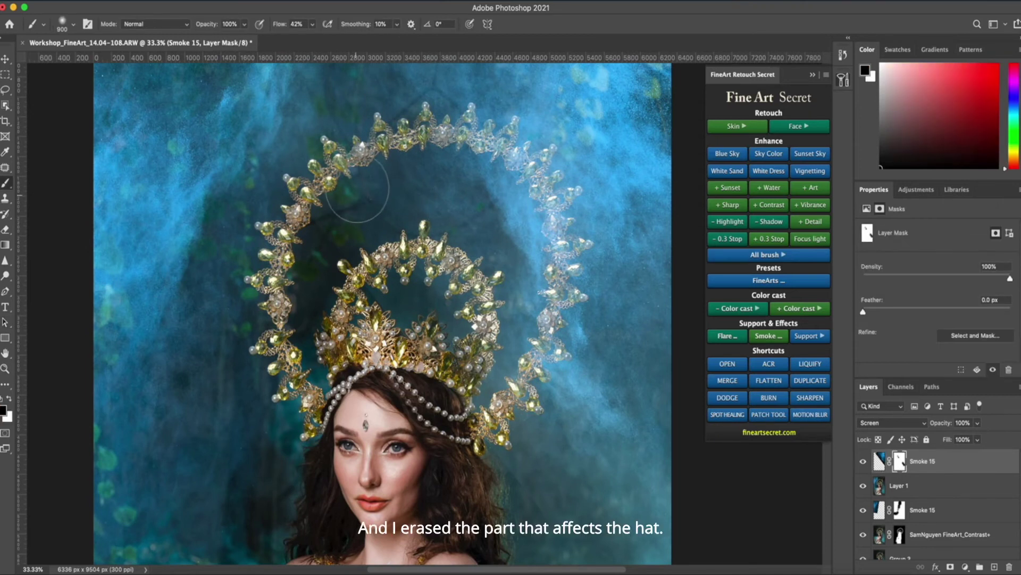
key(bracketleft)
key(bracketleft)
key(bracketleft)
key(bracketleft)
key(bracketleft)
key(bracketleft)
key(bracketleft)
key(bracketleft)
key(bracketleft)
key(bracketleft)
key(bracketleft)
key(bracketleft)
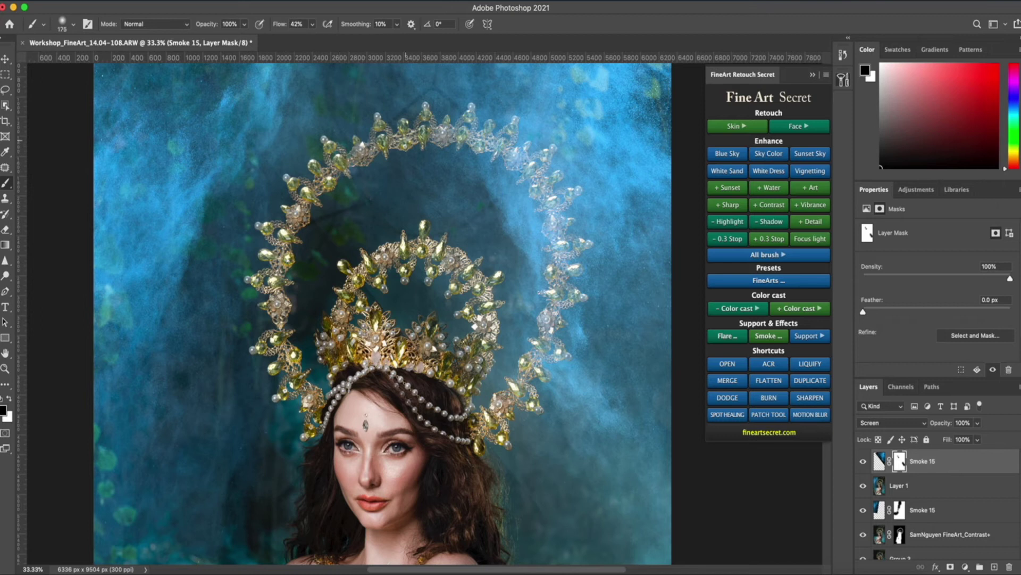
key(bracketleft)
key(bracketleft)
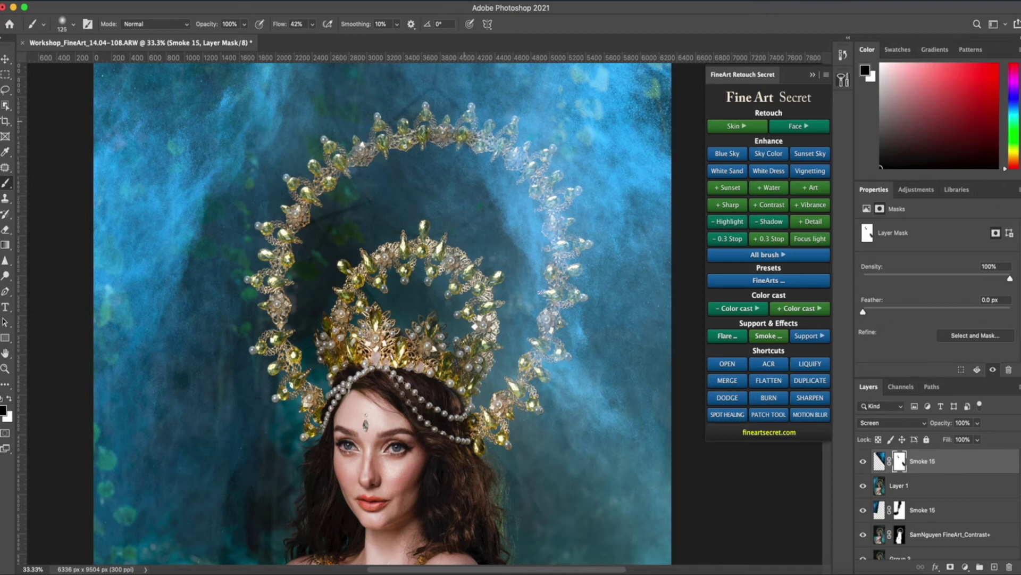
Paint black at 53% opacity on the mask to fade the smoke over the right side of the golden halo.
click(244, 24)
drag(245, 38, 221, 38)
mouse_move(486, 140)
mouse_down()
mouse_move(533, 174)
mouse_move(559, 250)
mouse_up()
key(bracketright)
key(bracketright)
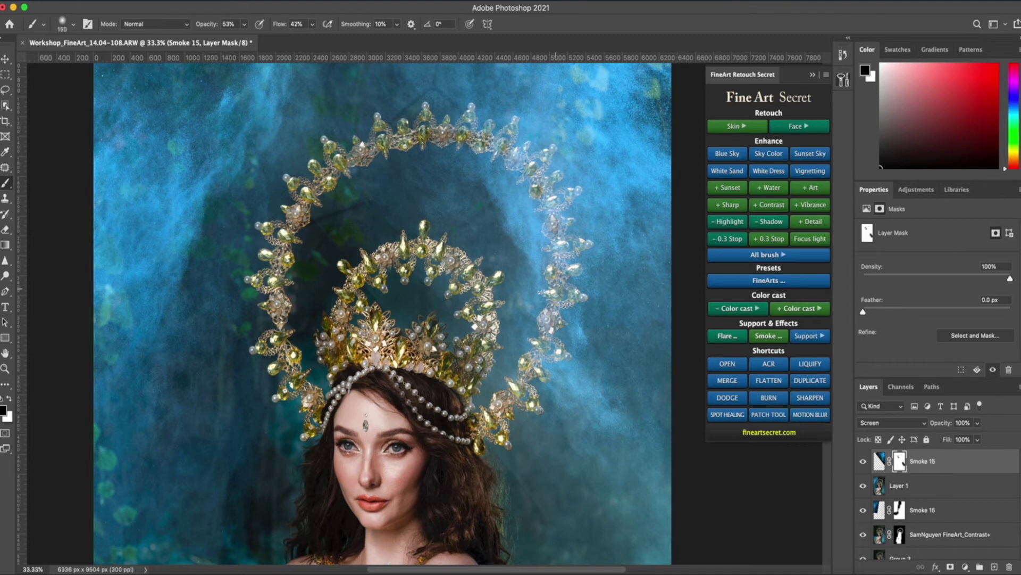
key(bracketright)
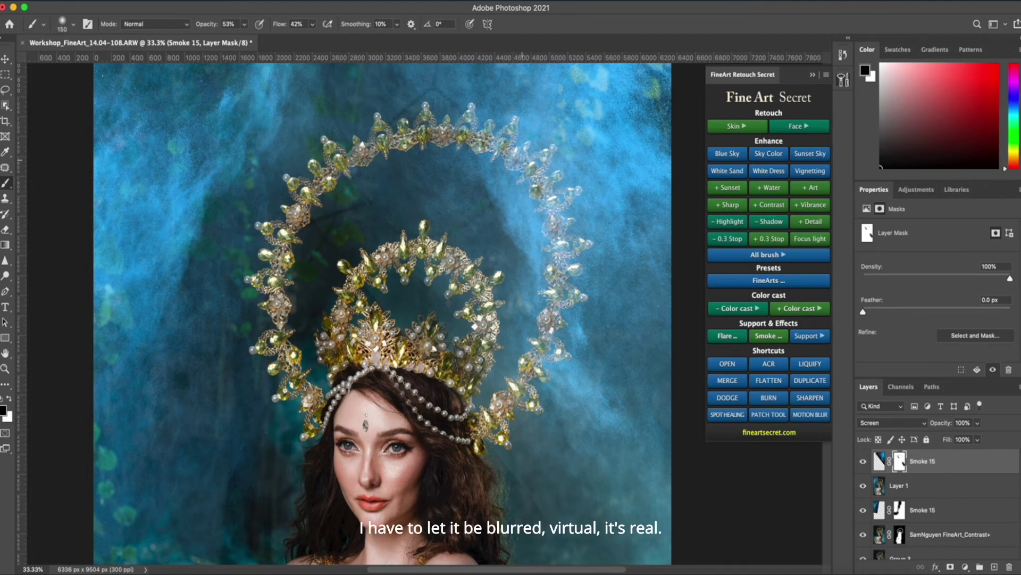
drag(551, 201, 552, 207)
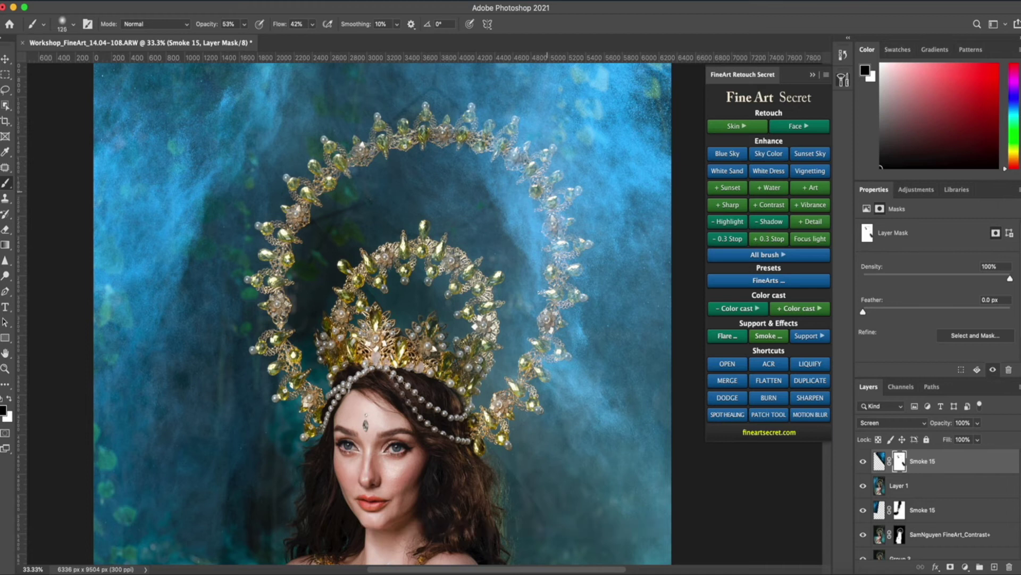
key(bracketleft)
key(bracketright)
Insert the cyan smoke effect again as a new layer above the existing smoke.
key(ctrl+minus)
key(ctrl+minus)
key(ctrl+minus)
key(ctrl+minus)
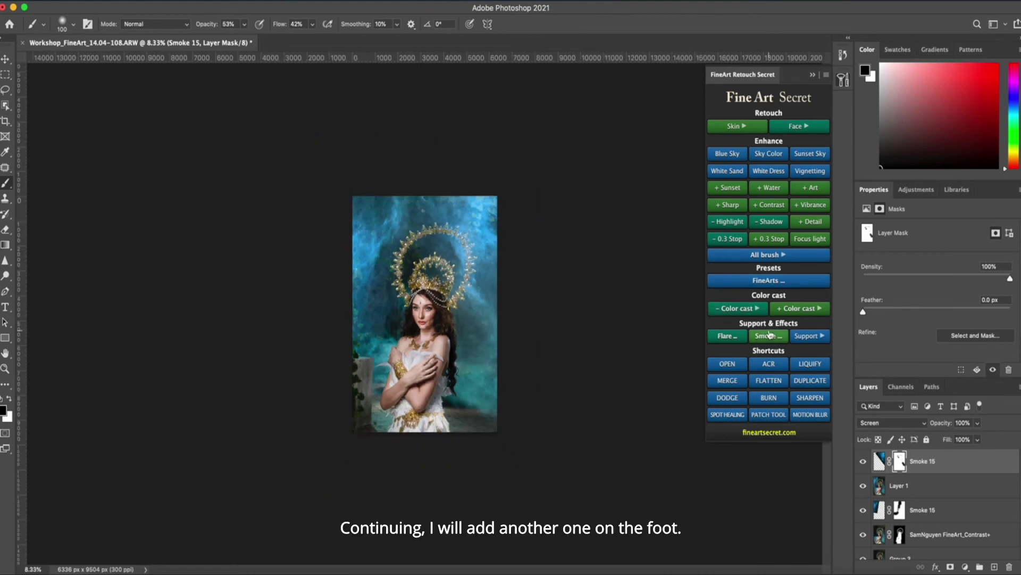
click(766, 336)
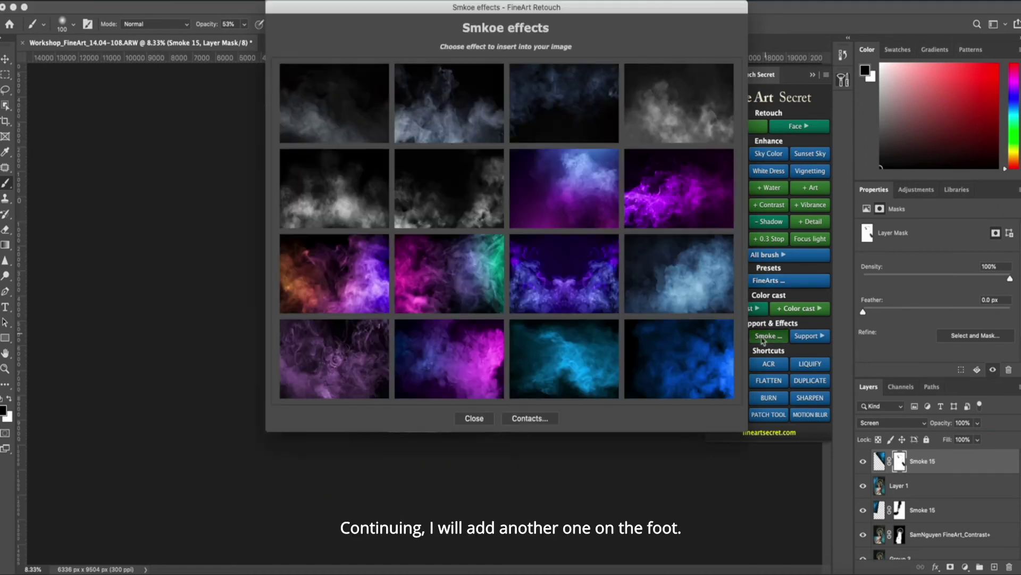
click(574, 354)
drag(561, 272, 555, 376)
click(473, 480)
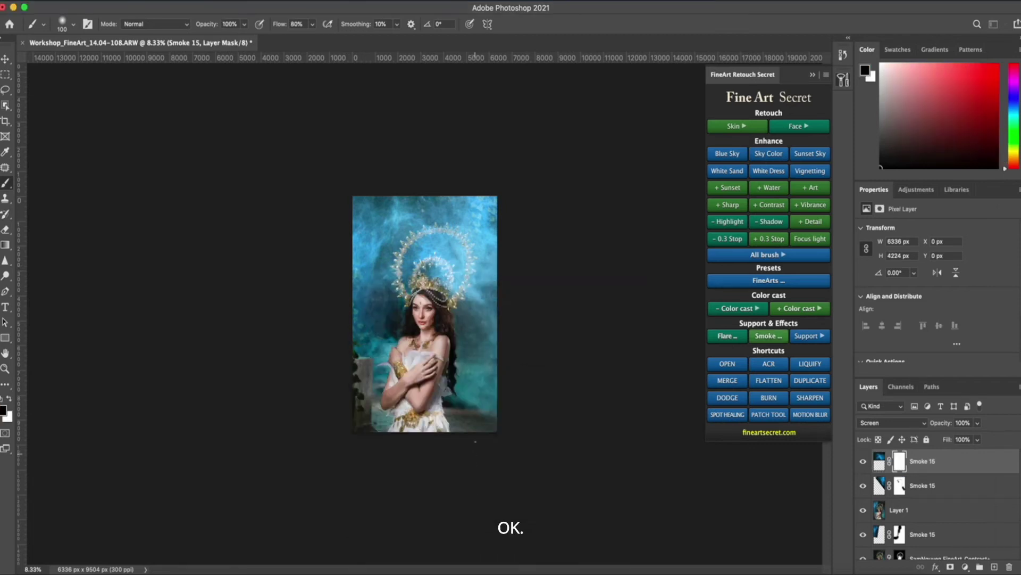
Scale and rotate the new smoke and place it over the lower-right corner of the photo.
key(super+t)
drag(462, 273, 506, 441)
drag(554, 474, 575, 425)
drag(490, 405, 504, 413)
key(Return)
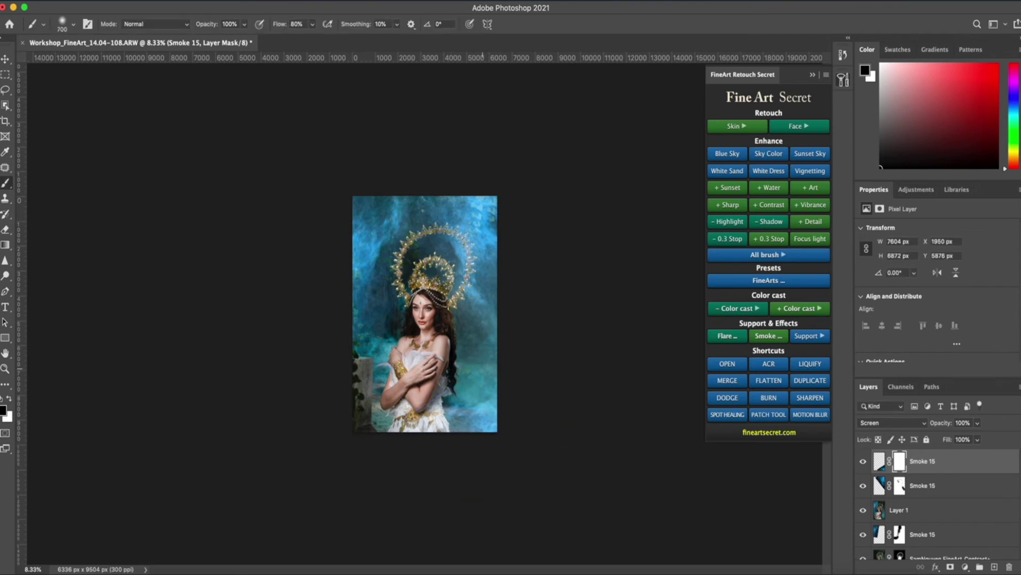
Paint black on the lower-right smoke's mask with a 1200 px brush, and insert the cyan smoke effect once more.
key(bracketright)
key(bracketright)
key(bracketright)
key(bracketright)
key(bracketright)
click(765, 336)
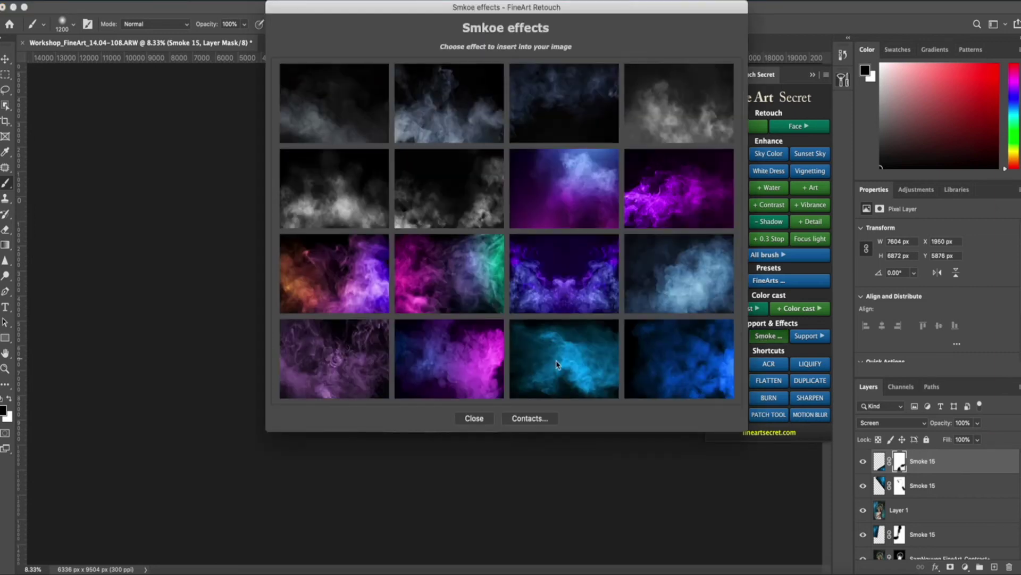
click(557, 364)
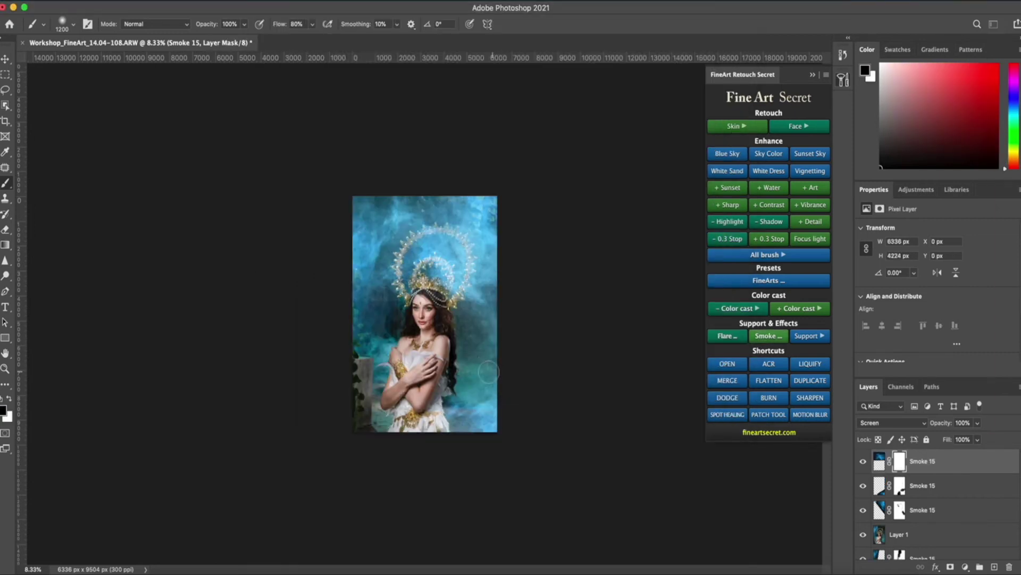
Rotate and scale the smoke over the lower-left corner and paint black on its mask near the stone pillar.
key(super+t)
drag(456, 266, 413, 424)
drag(460, 465, 383, 504)
mouse_move(388, 418)
mouse_down()
mouse_move(375, 432)
mouse_move(403, 410)
mouse_up()
key(Return)
key(b)
drag(367, 349, 360, 356)
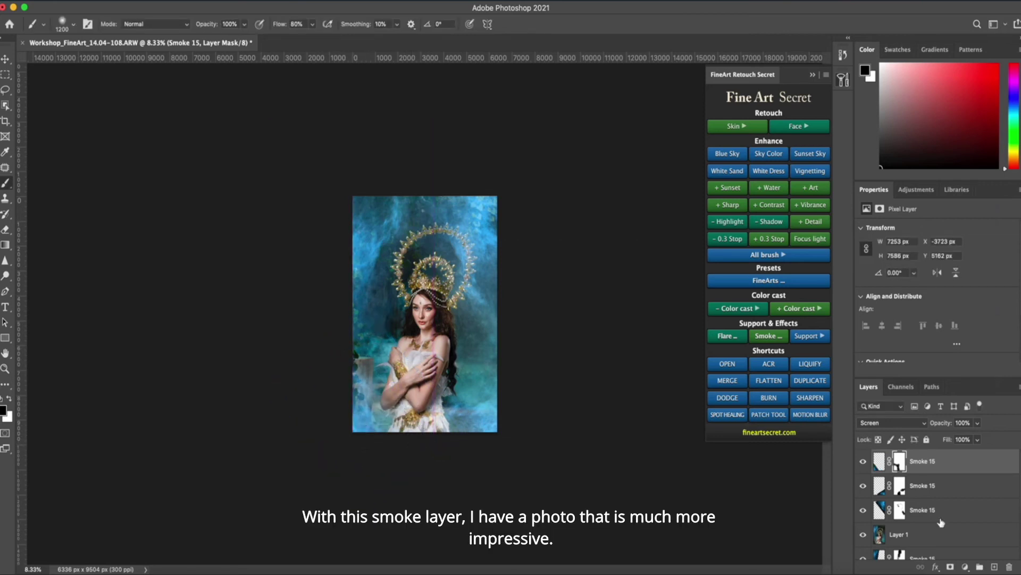
Group the four smoke layers together with the merged layer that lies between them.
scroll(996, 521, down, 1)
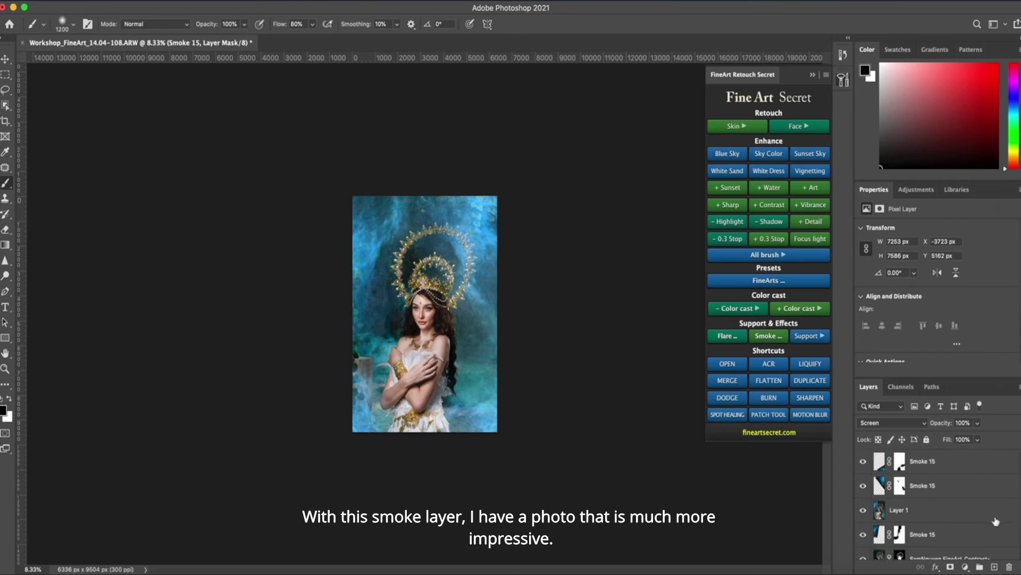
scroll(939, 506, up, 1)
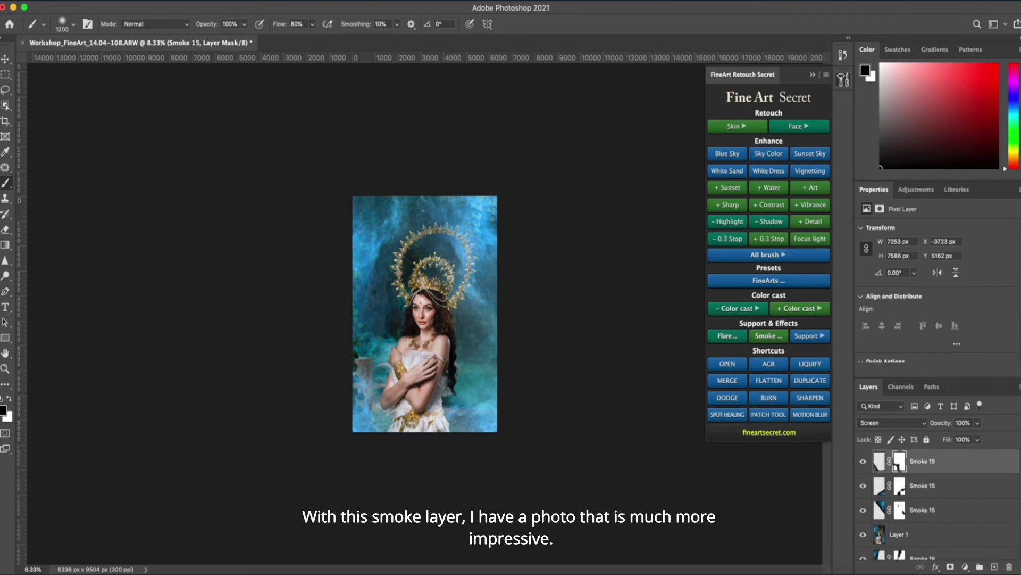
shift+click(939, 556)
key(super+g)
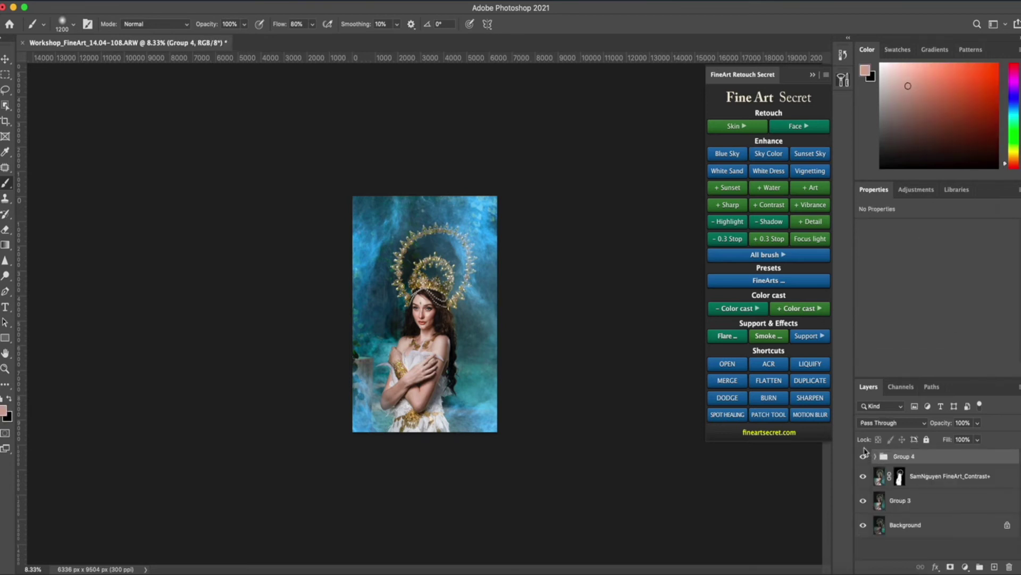
Merge the visible result into a new layer above the smoke group.
key(super+equal)
key(super+equal)
key(super+equal)
key(super+equal)
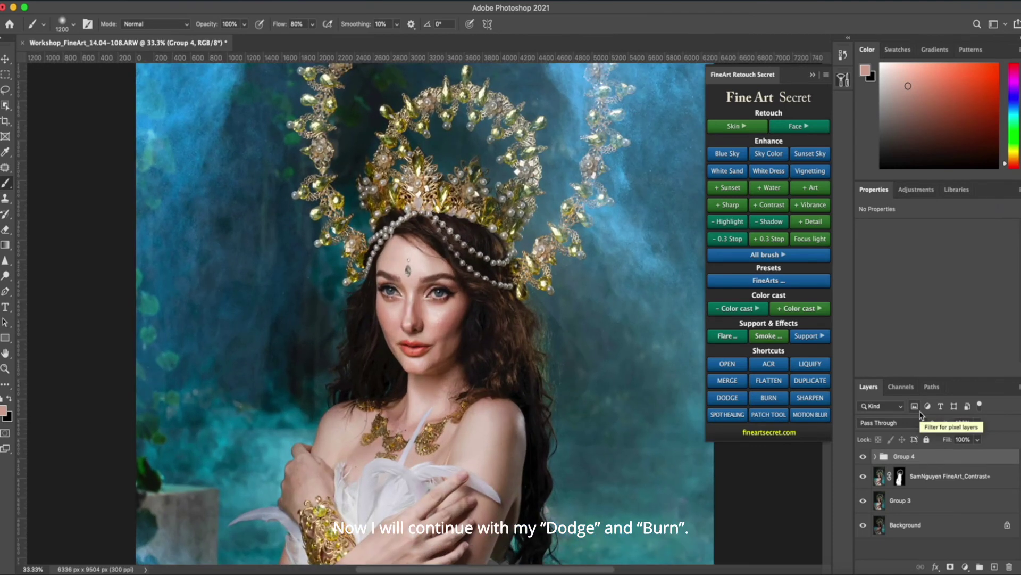
key(super+alt+shift+e)
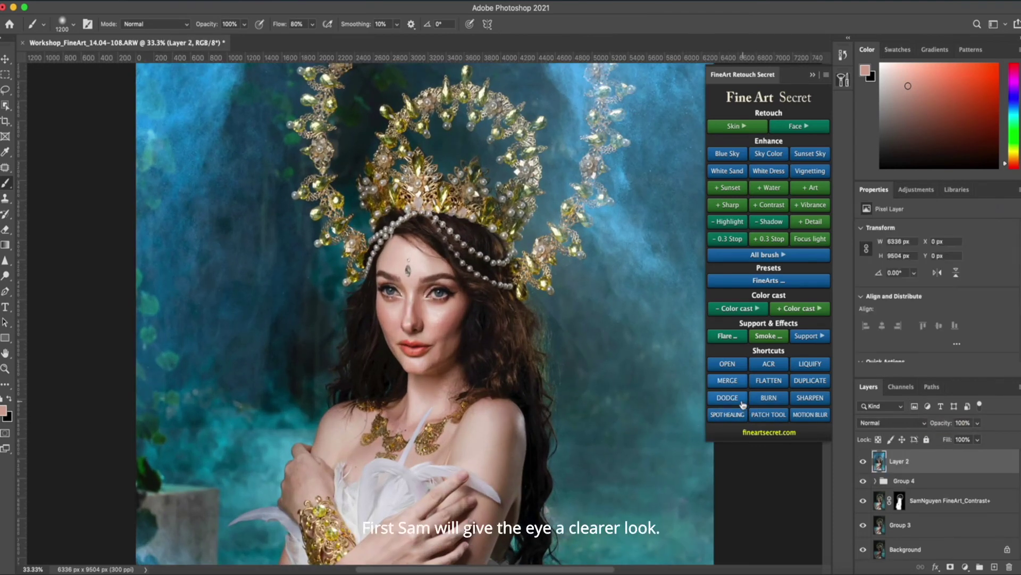
Sharpen the eyes and other details of the woman with the Sharpen tool at 50% strength, enlarging the brush for bigger areas.
key(super+equal)
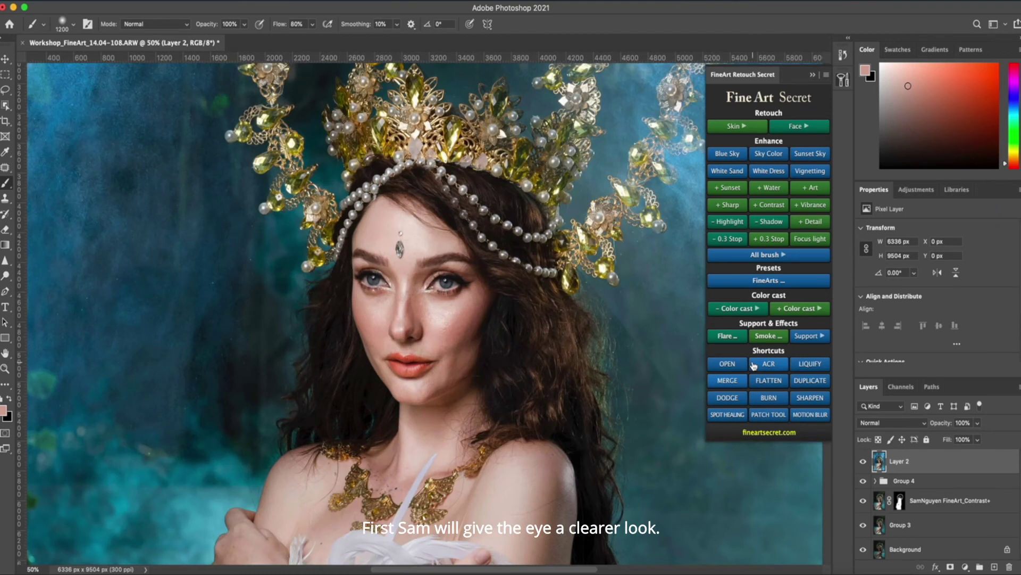
click(802, 400)
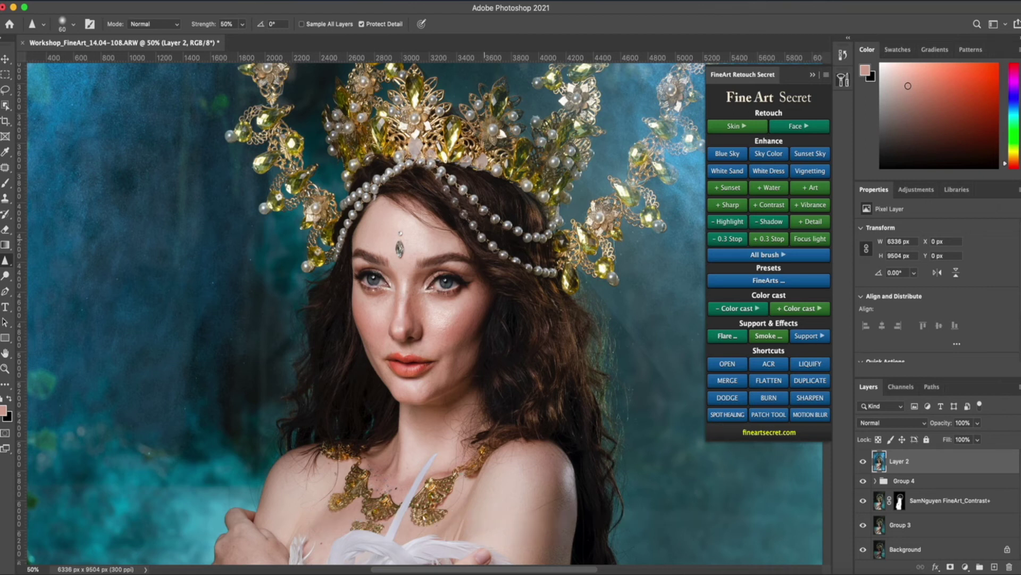
key(bracketright)
key(super+minus)
key(super+minus)
key(super+minus)
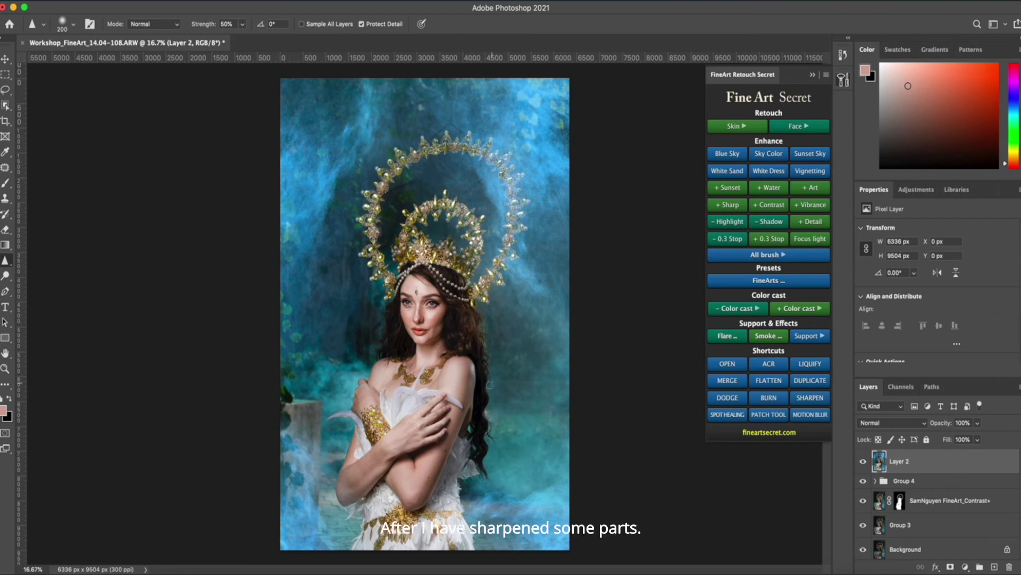
key([)
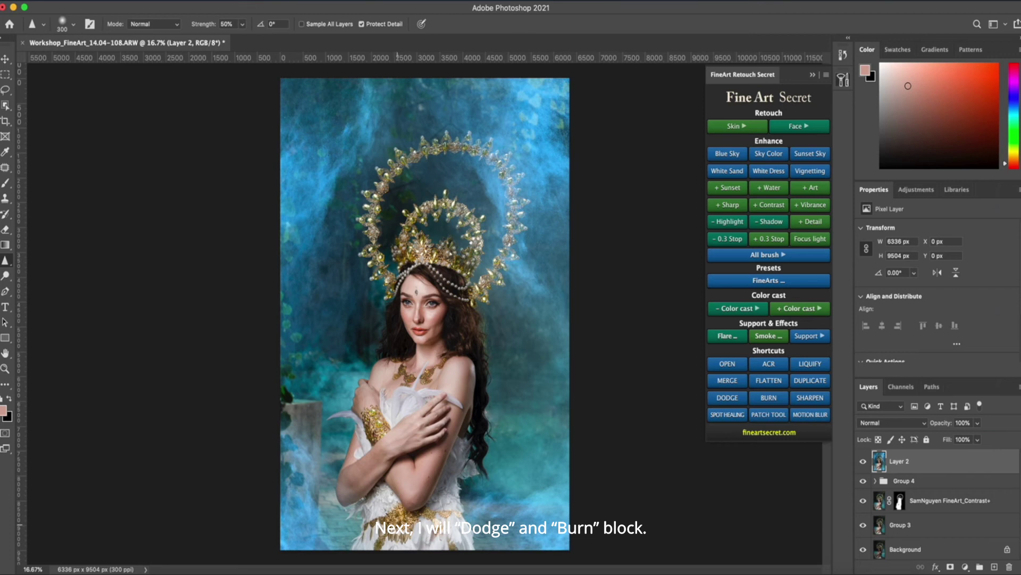
Duplicate the sharpened layer and brush over the crown at 50% sharpening strength with brush sizes of 90 to 150 px.
key(ctrl+j)
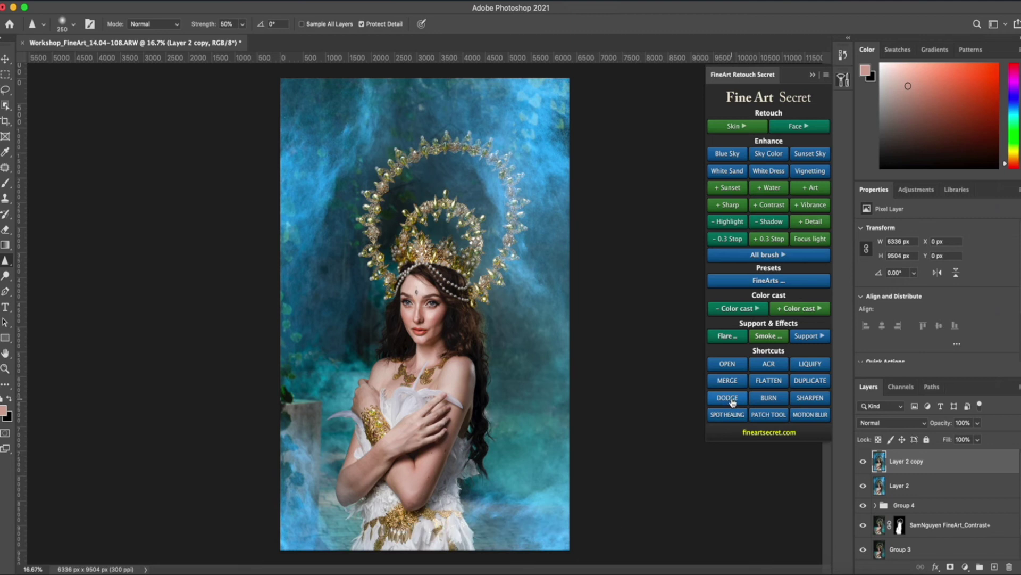
click(729, 400)
key(super+plus)
key(bracketleft)
key(bracketleft)
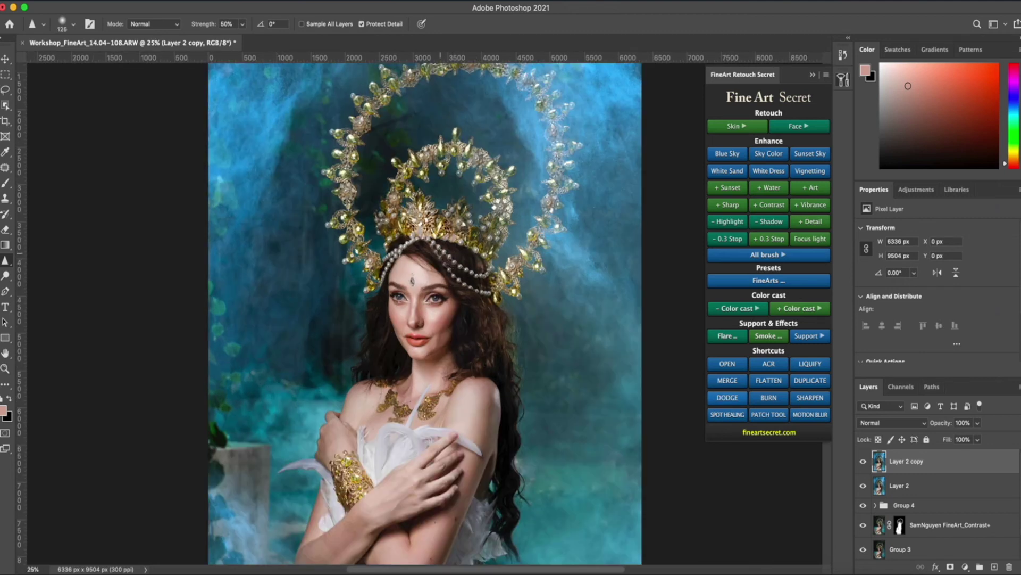
key(bracketleft)
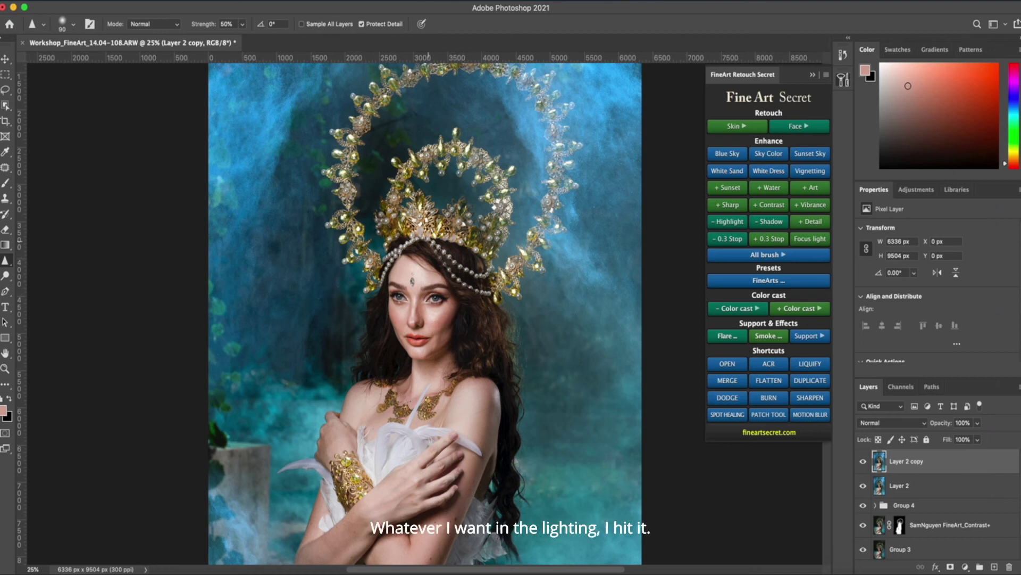
key(bracketright)
key(bracketright)
key(bracketright)
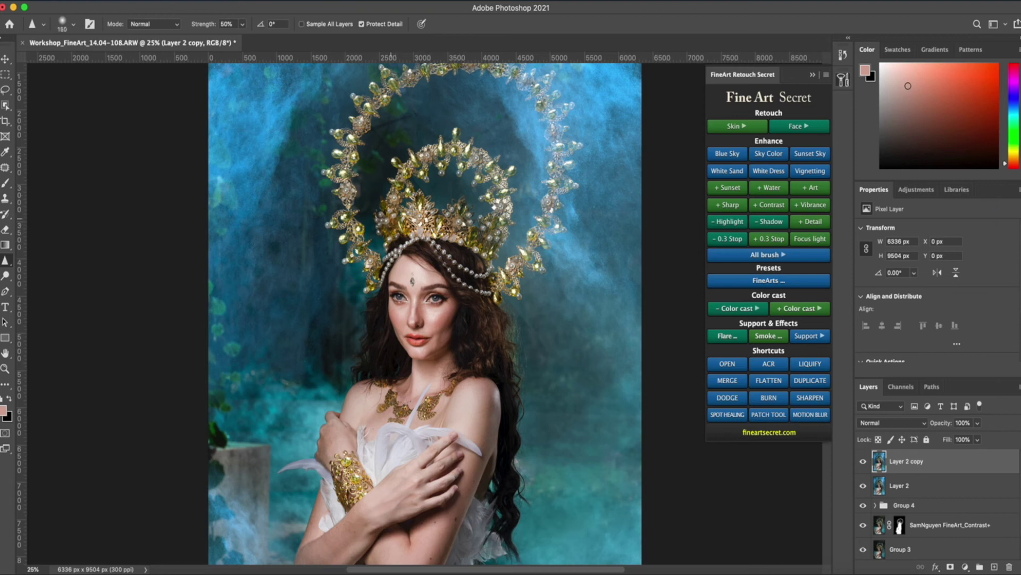
Brighten the crown and halo ornaments with the Dodge tool set to Midtones at 10% exposure.
click(723, 404)
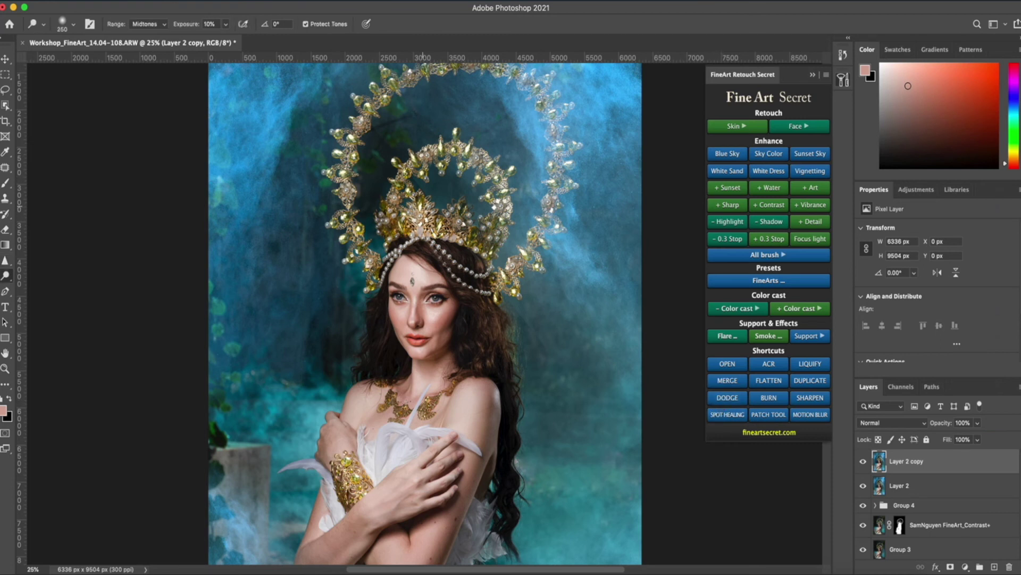
key(bracketleft)
key(bracketleft)
click(460, 216)
key(bracketright)
mouse_move(475, 236)
mouse_down()
mouse_move(481, 244)
mouse_move(500, 228)
mouse_up()
key(bracketleft)
key(bracketright)
drag(501, 193, 501, 187)
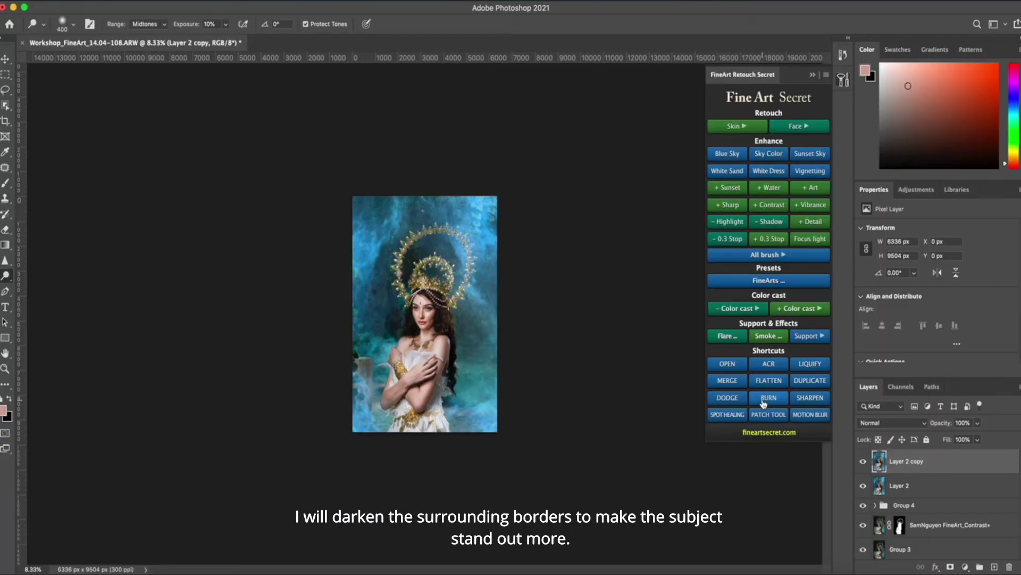
Darken the photo's borders with the Burn tool set to Midtones at 10% exposure, using a brush of about 3000 px.
click(986, 458)
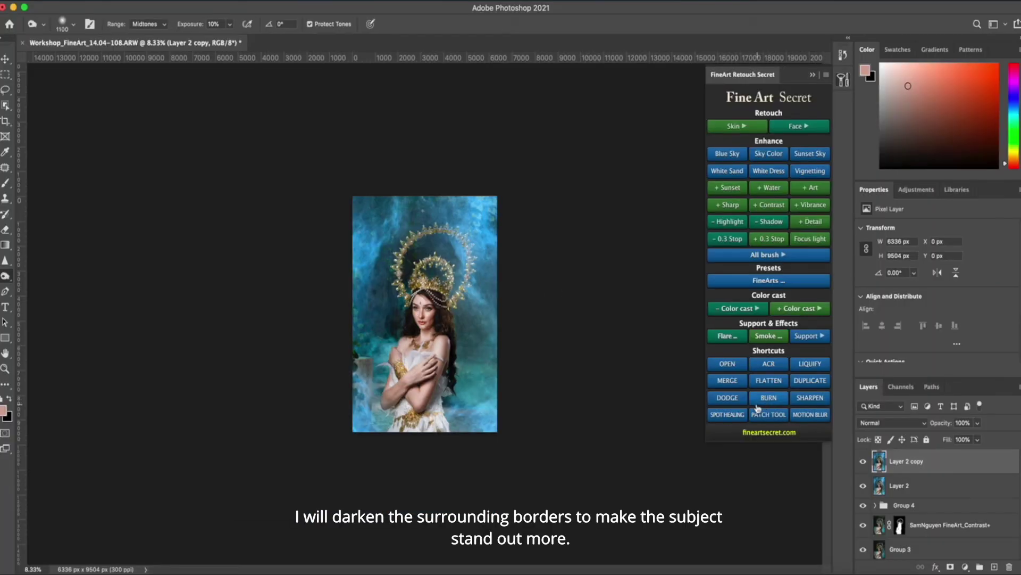
key(bracketright)
key(bracketright)
key(bracketright)
key(bracketright)
key(bracketright)
key(bracketright)
key(bracketright)
key(bracketright)
key(bracketright)
key(bracketright)
key(bracketright)
key(bracketright)
key(bracketright)
key(bracketright)
key(bracketright)
key(bracketright)
key(bracketright)
key(bracketright)
key(bracketright)
key(bracketright)
key(bracketright)
key(bracketright)
key(bracketright)
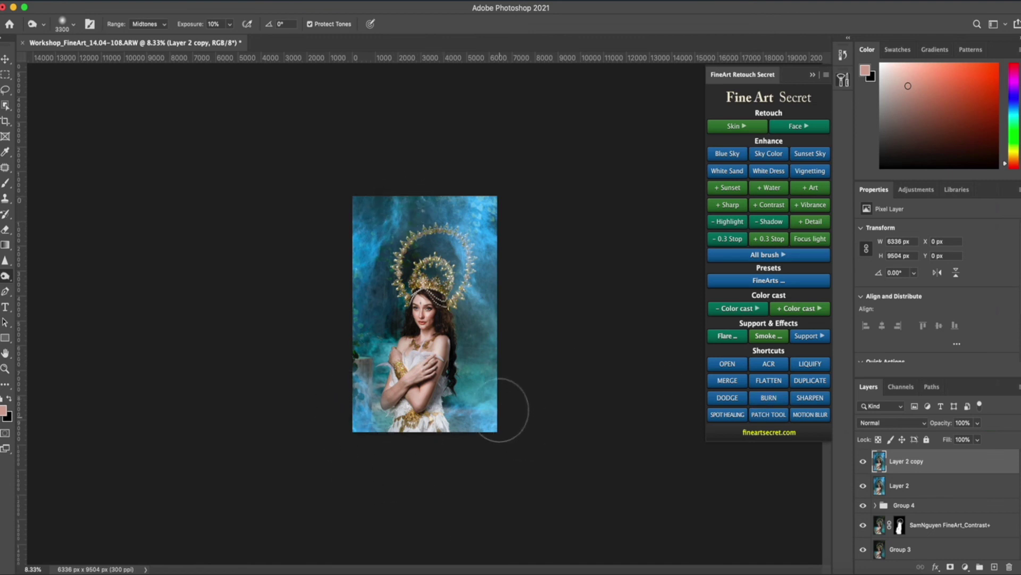
key(bracketleft)
key(bracketleft)
key(bracketleft)
key(bracketleft)
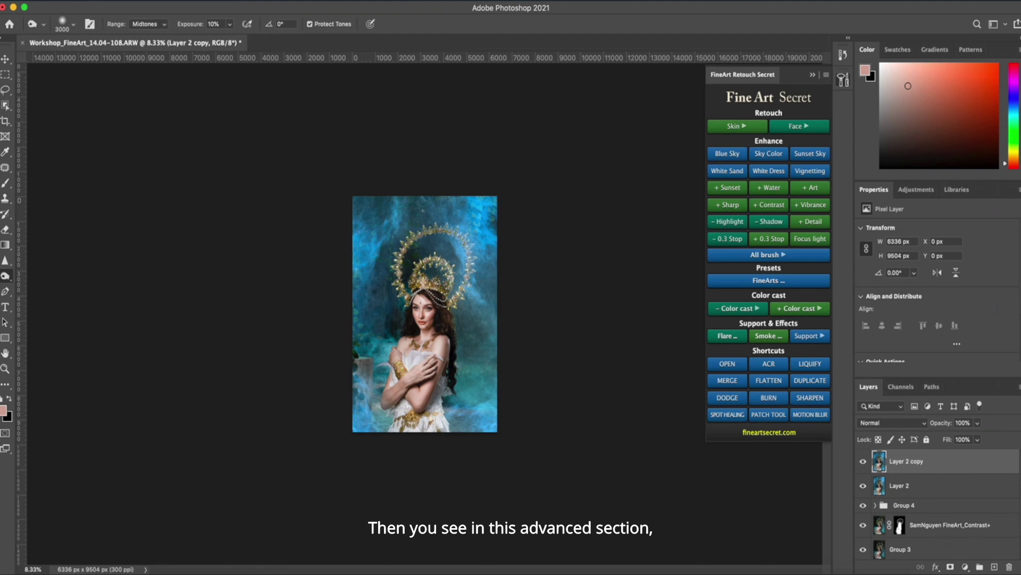
Group the dodge and burn, merged, smoke and contrast layers above the basic retouch layer.
scroll(969, 505, down, 3)
shift+click(969, 503)
key(super+g)
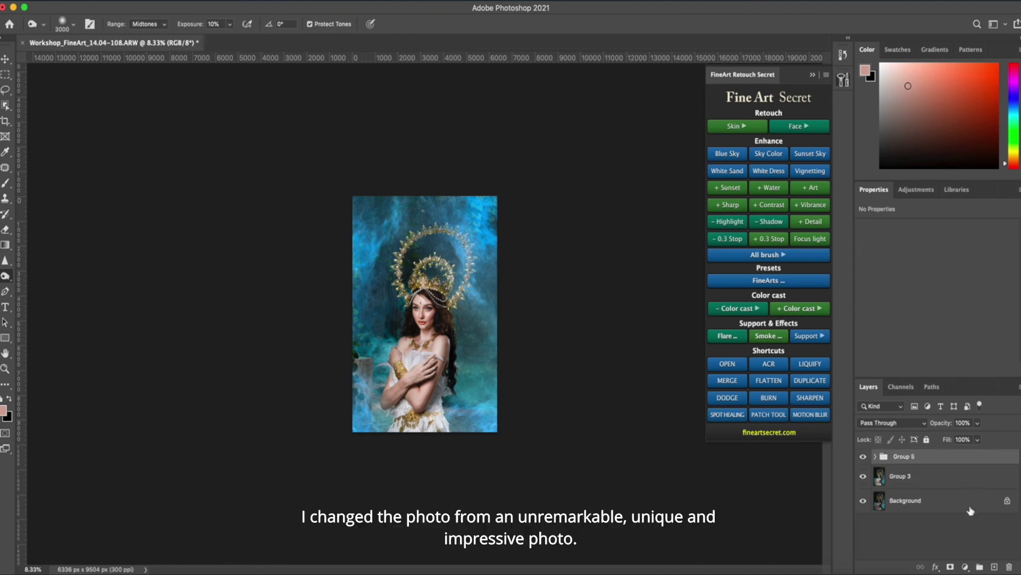
Toggle the visibility of the new group and the basic retouch layer to compare the edit with the original photo.
click(863, 456)
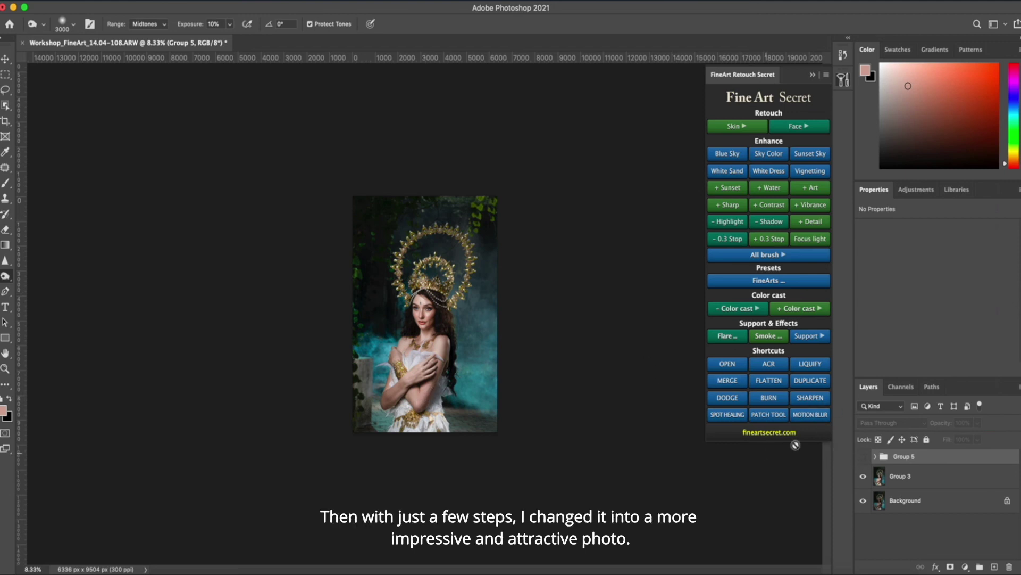
click(861, 457)
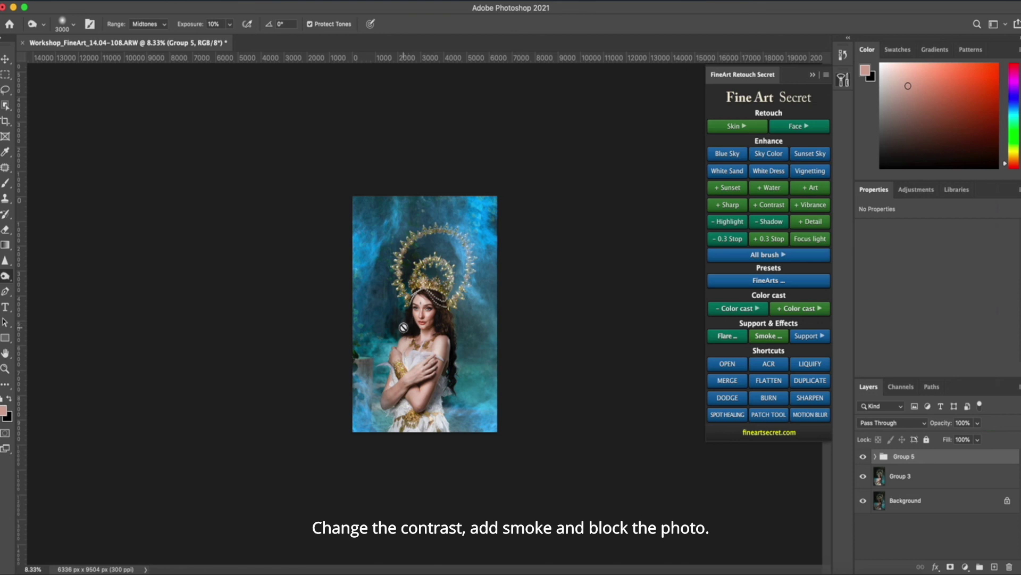
click(864, 456)
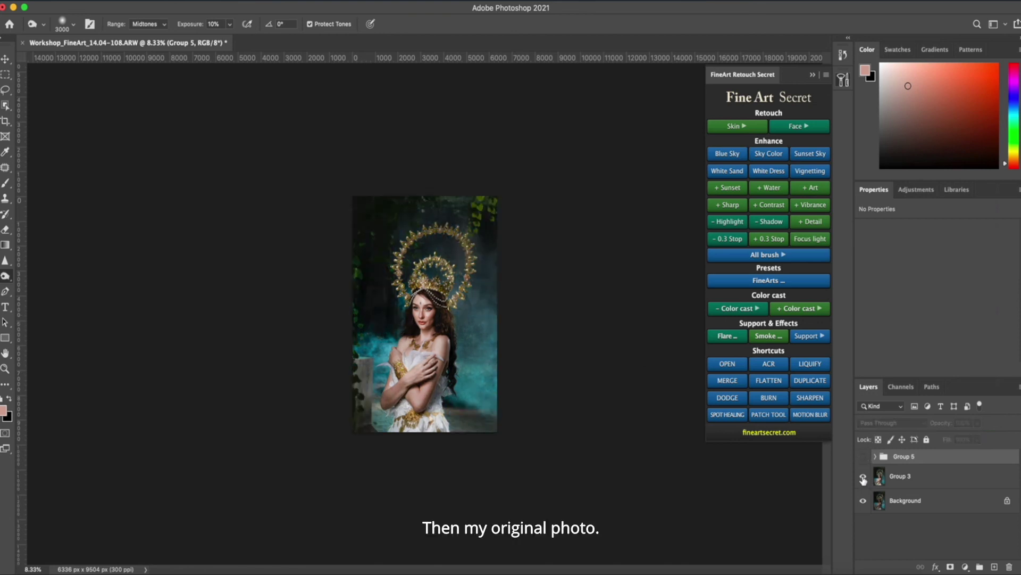
click(864, 476)
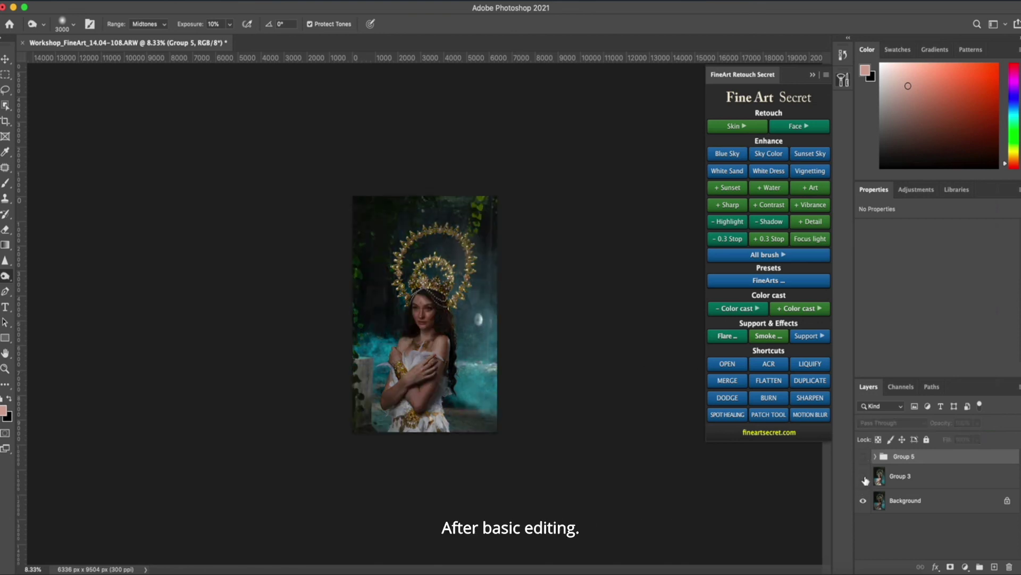
click(864, 476)
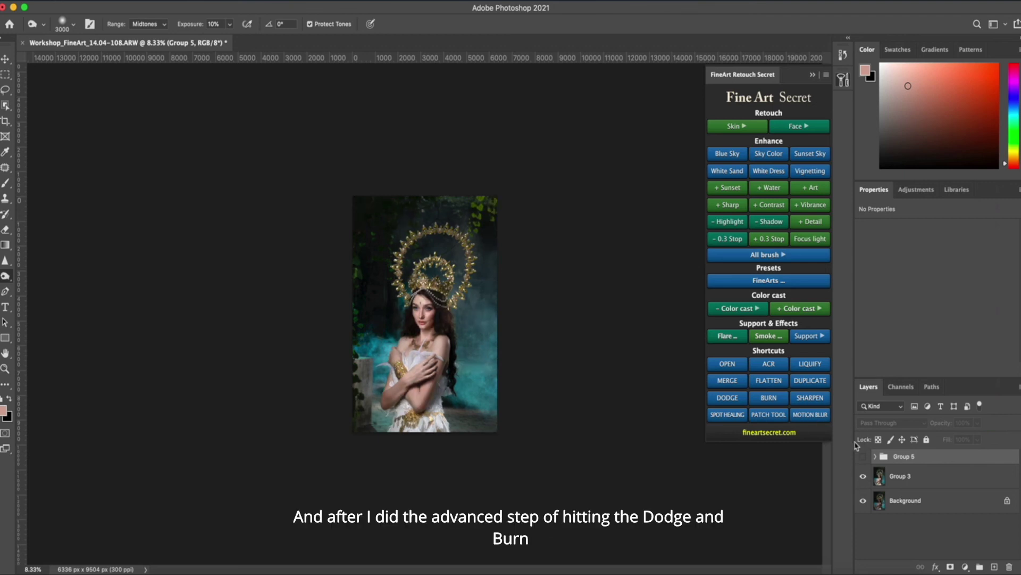